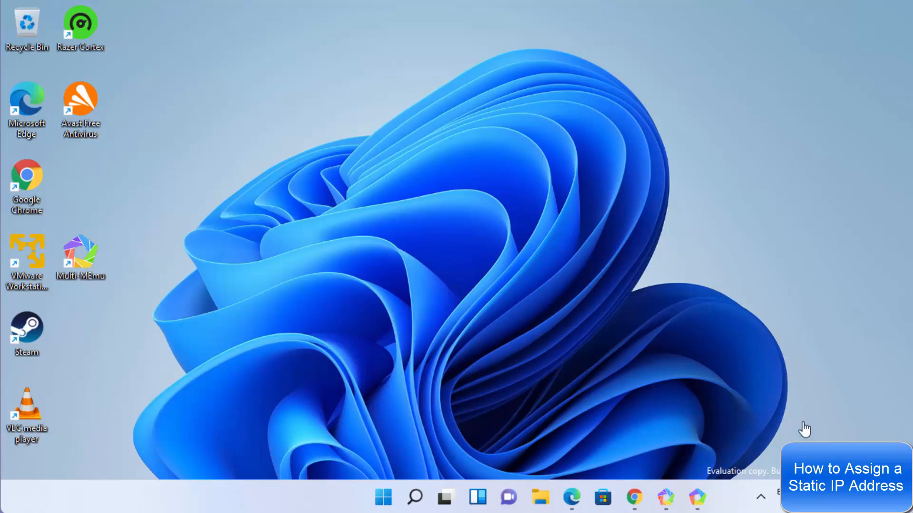
Step: Open Command Prompt and run ipconfig /all to list the full network configuration
{"action": "left_click", "coordinate": [416, 499]}
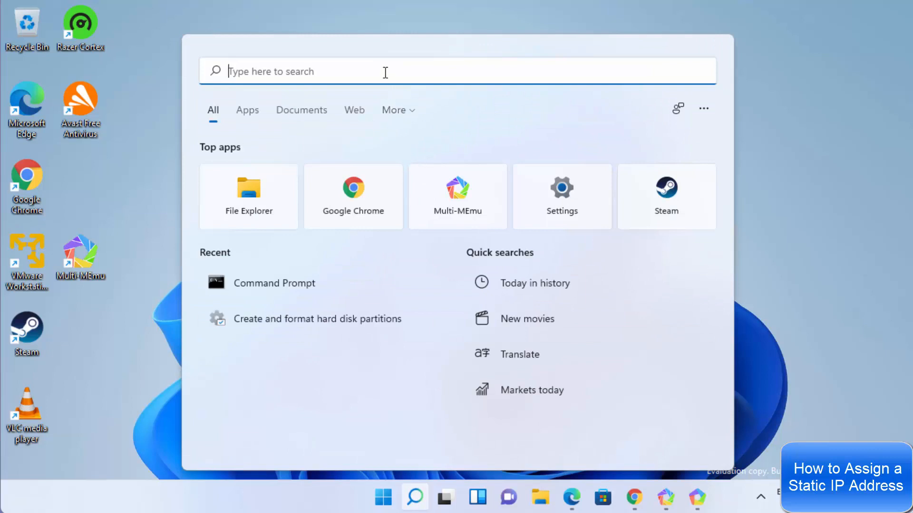
{"action": "type", "text": "cmd"}
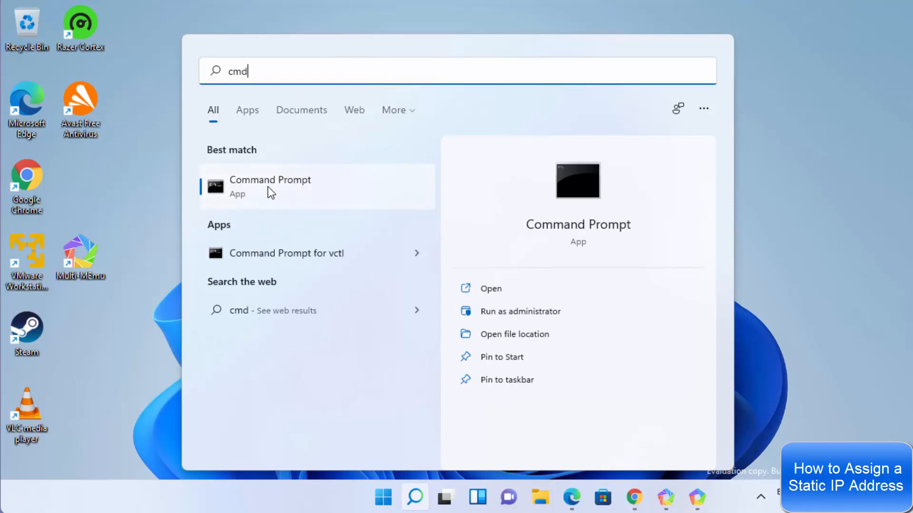
{"action": "left_click", "coordinate": [296, 186]}
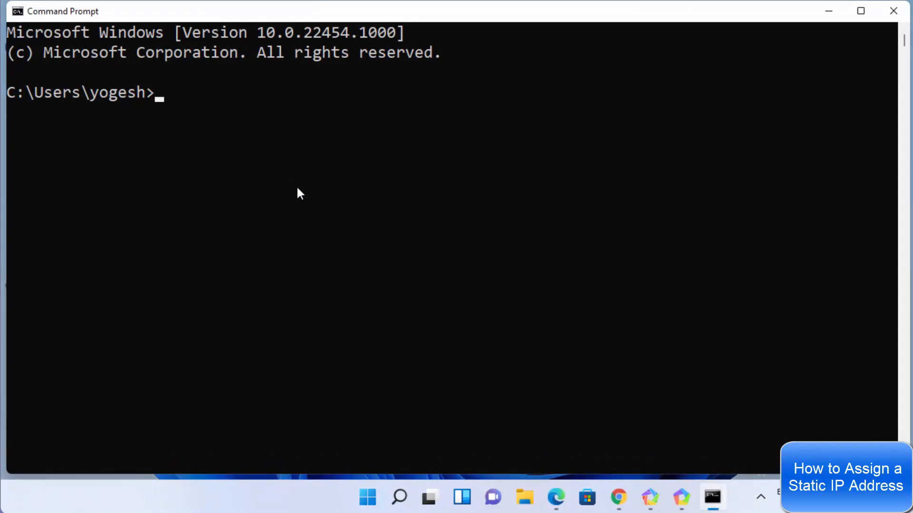
{"action": "type", "text": "ipconfig"}
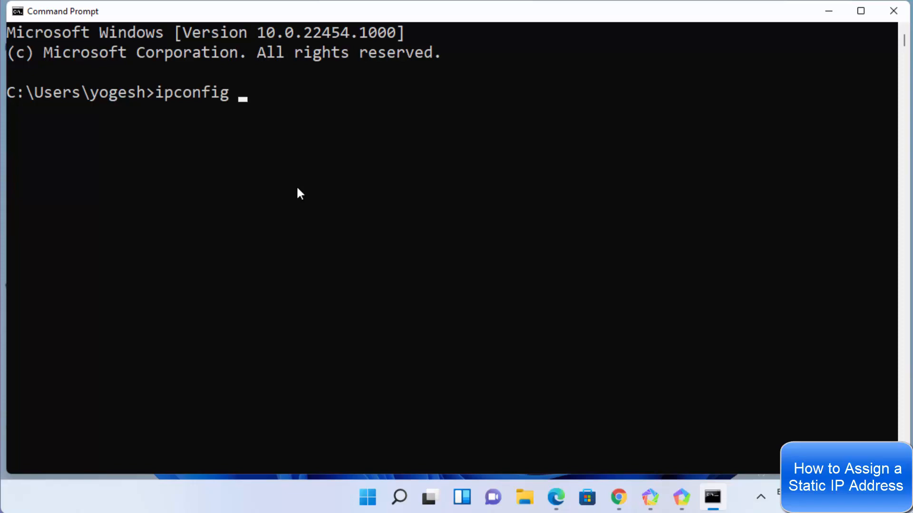
{"action": "type", "text": " /all"}
{"action": "key", "text": "Return"}
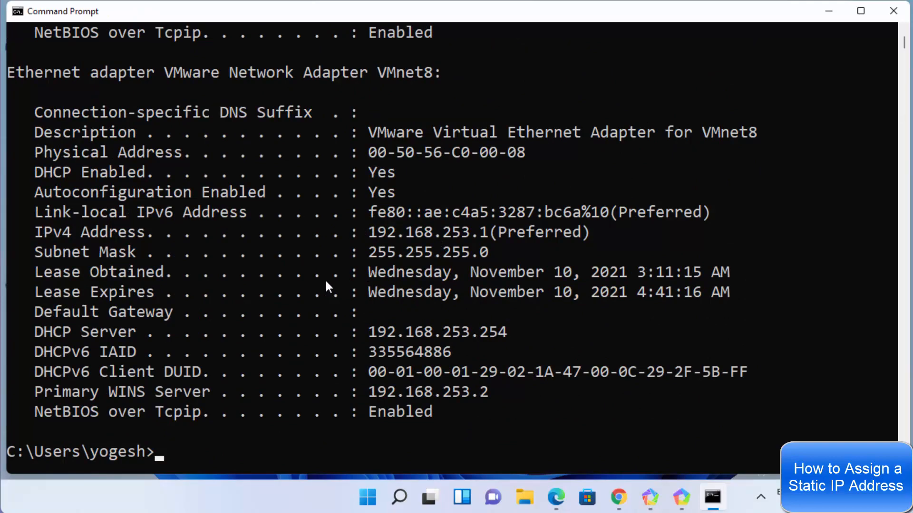
Step: Examine the Ethernet0 adapter's connection-specific DNS suffix and IPv4 address in the ipconfig output
{"action": "scroll", "coordinate": [327, 286], "scroll_direction": "down", "scroll_amount": 1}
{"action": "scroll", "coordinate": [341, 286], "scroll_direction": "up", "scroll_amount": 14}
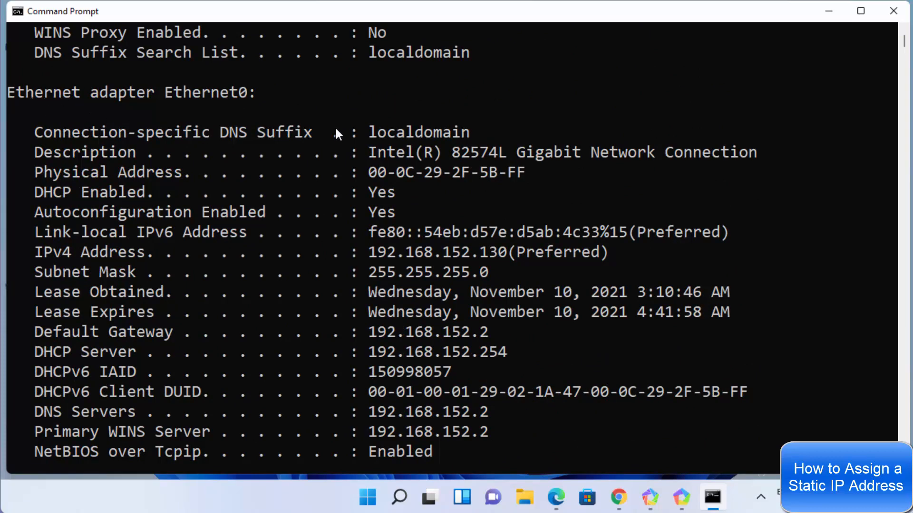
{"action": "left_click_drag", "start_coordinate": [367, 133], "coordinate": [460, 132]}
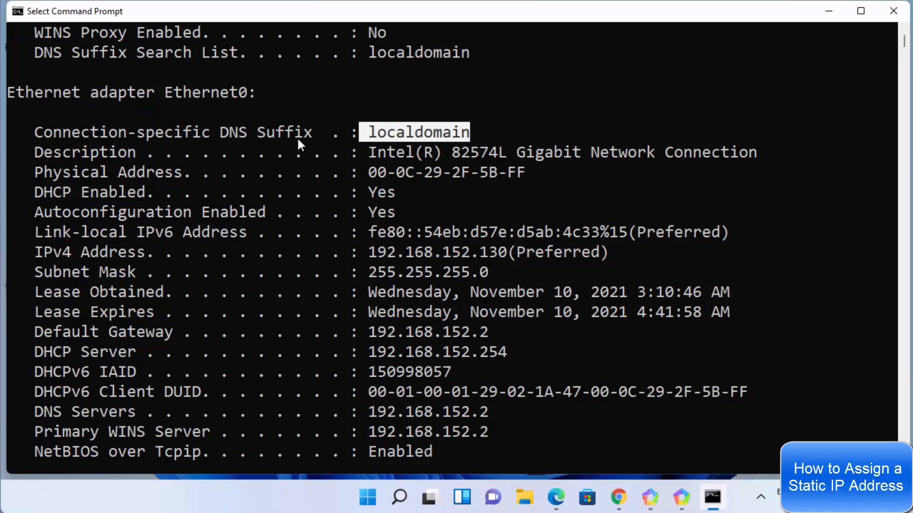
{"action": "left_click_drag", "start_coordinate": [378, 133], "coordinate": [458, 136]}
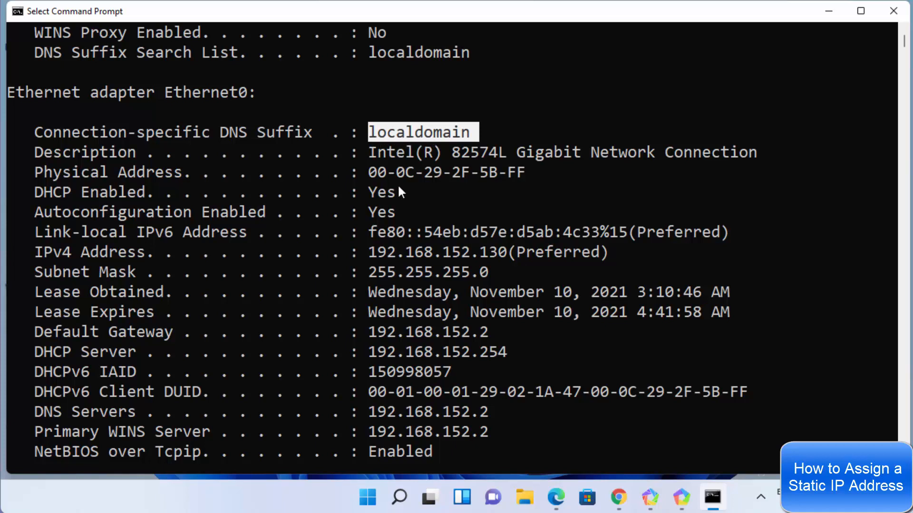
{"action": "left_click_drag", "start_coordinate": [614, 251], "coordinate": [412, 252]}
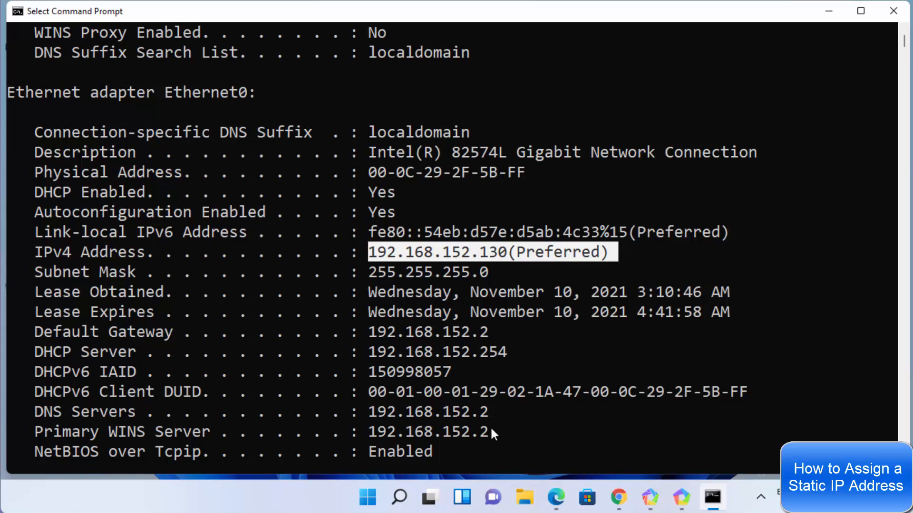
Step: Open Control Panel in Category view and go to the Network and Sharing Center
{"action": "left_click", "coordinate": [399, 497]}
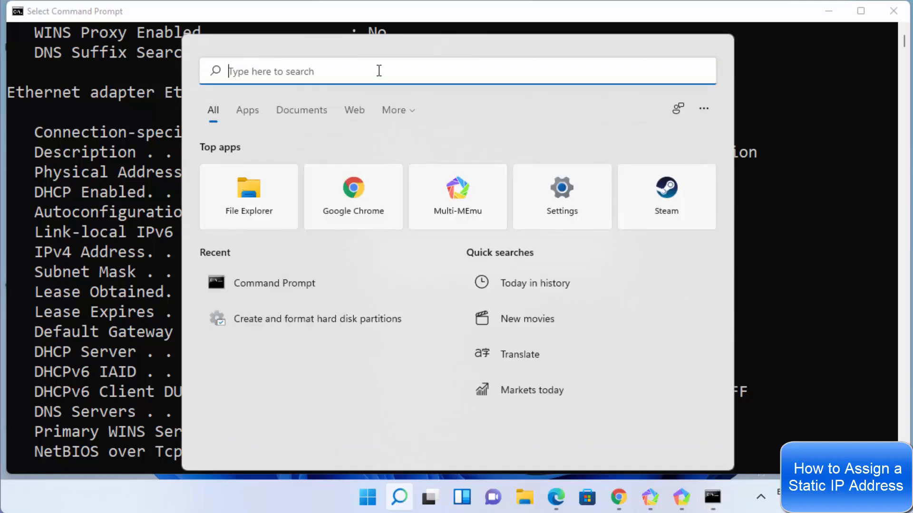
{"action": "type", "text": "control"}
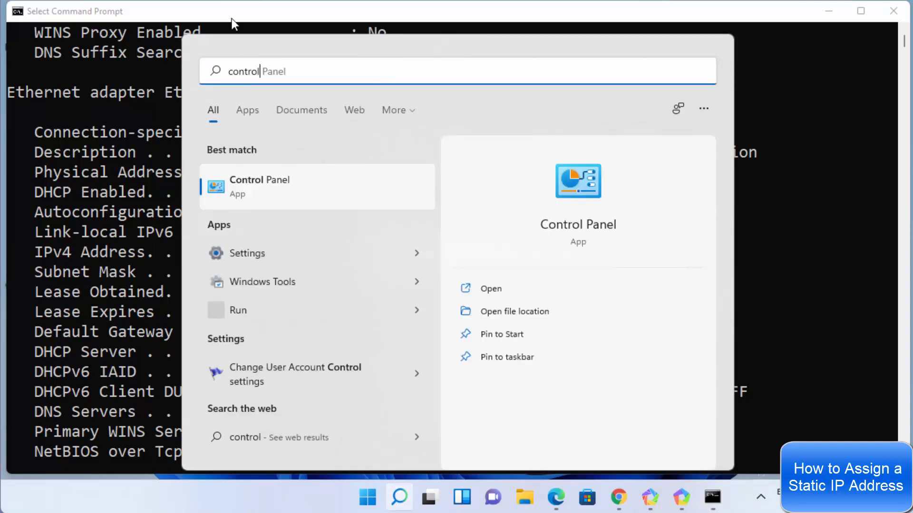
{"action": "left_click", "coordinate": [264, 185]}
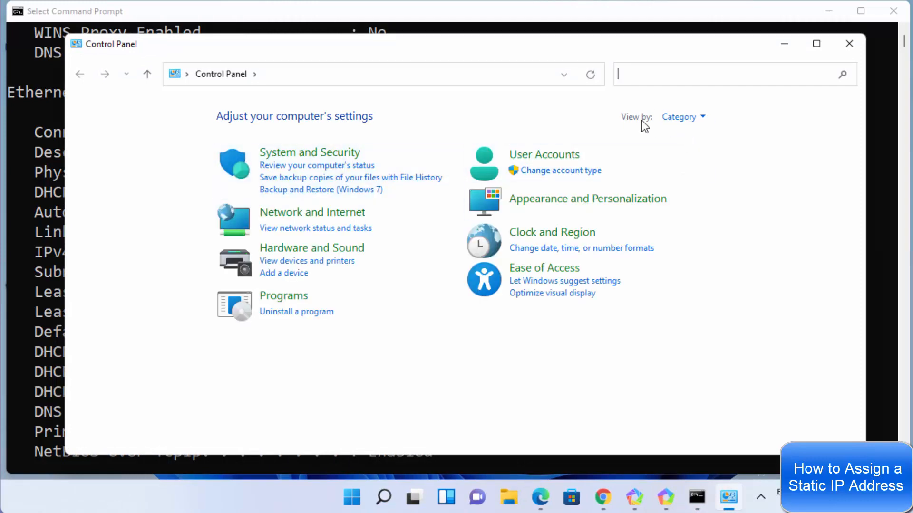
{"action": "left_click", "coordinate": [695, 119]}
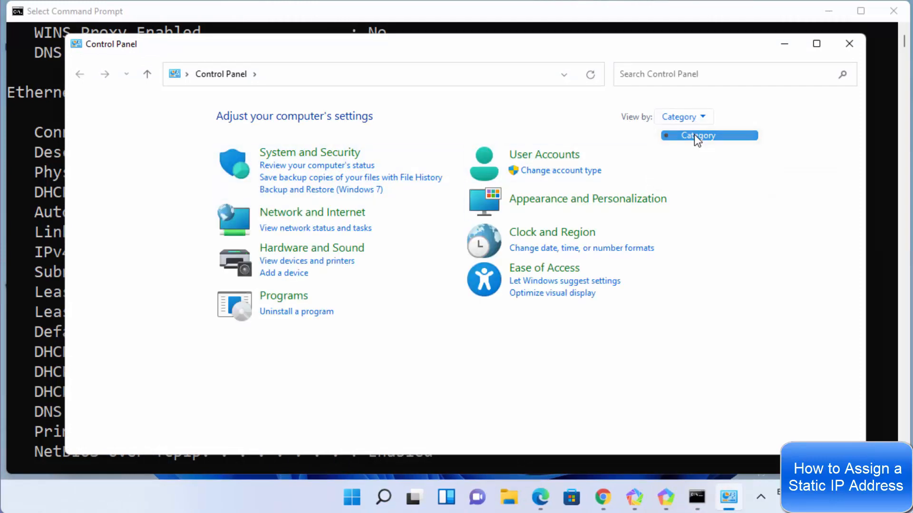
{"action": "left_click", "coordinate": [695, 135]}
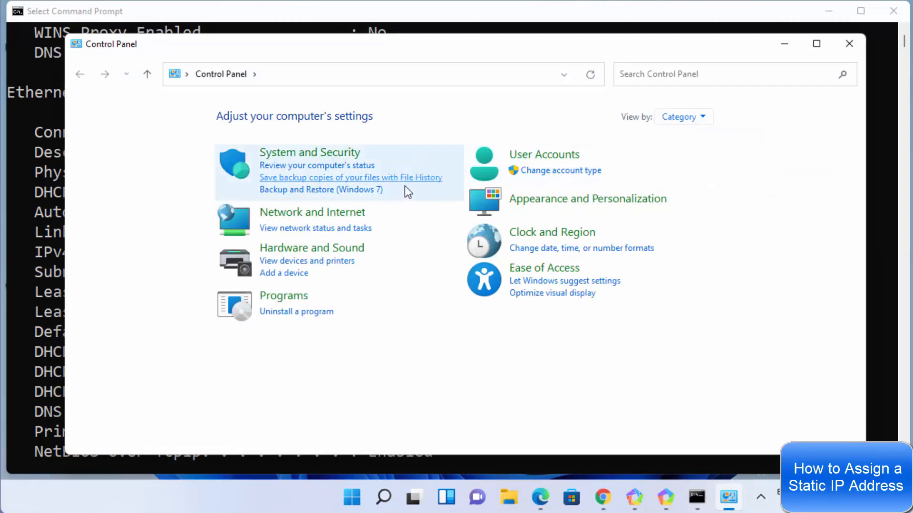
{"action": "left_click", "coordinate": [299, 218]}
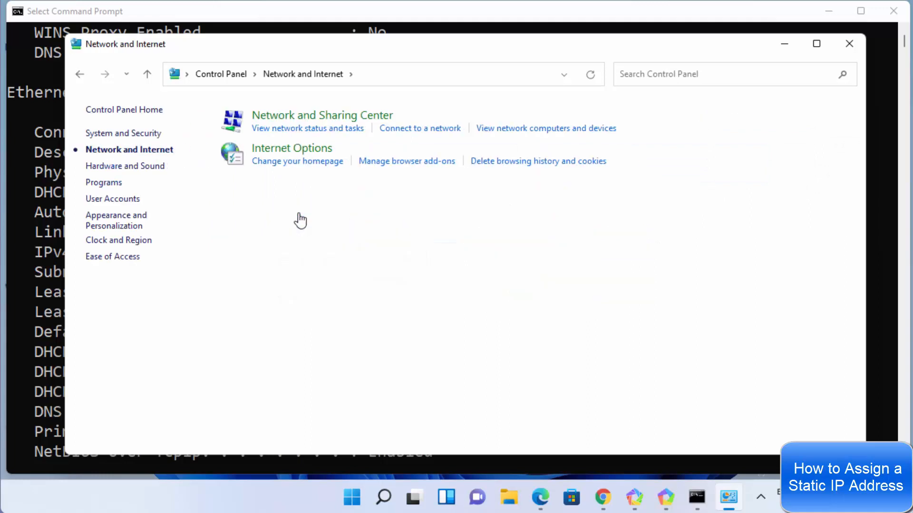
{"action": "left_click", "coordinate": [331, 119]}
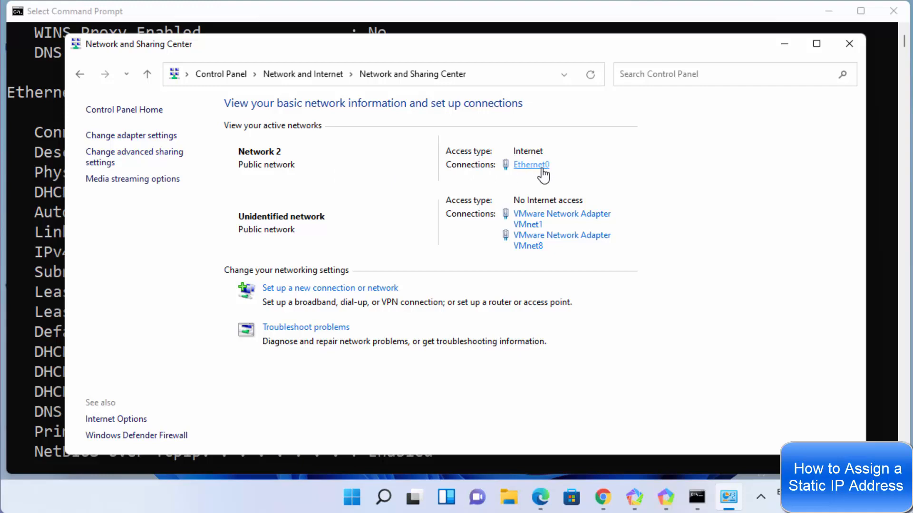
Step: Check the Ethernet adapter's name in the Command Prompt output and return to the Network and Sharing Center
{"action": "left_click", "coordinate": [56, 184]}
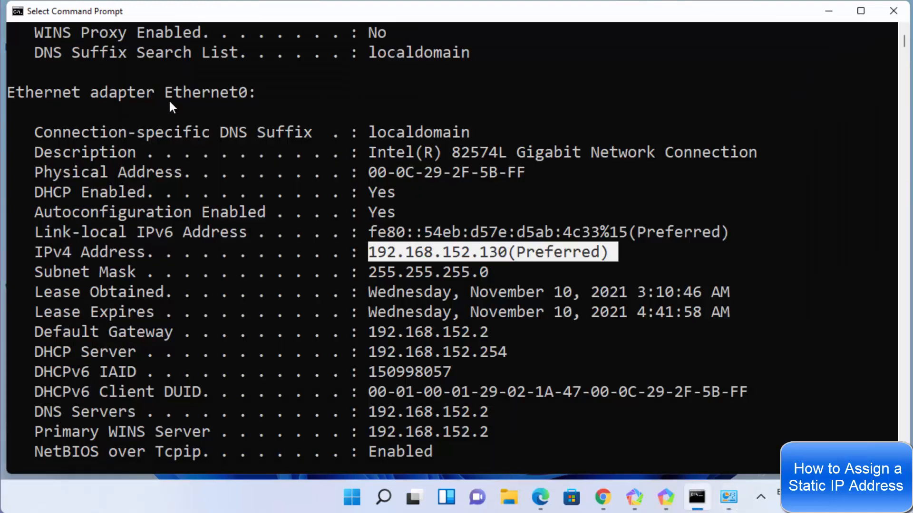
{"action": "left_click_drag", "start_coordinate": [167, 93], "coordinate": [190, 92]}
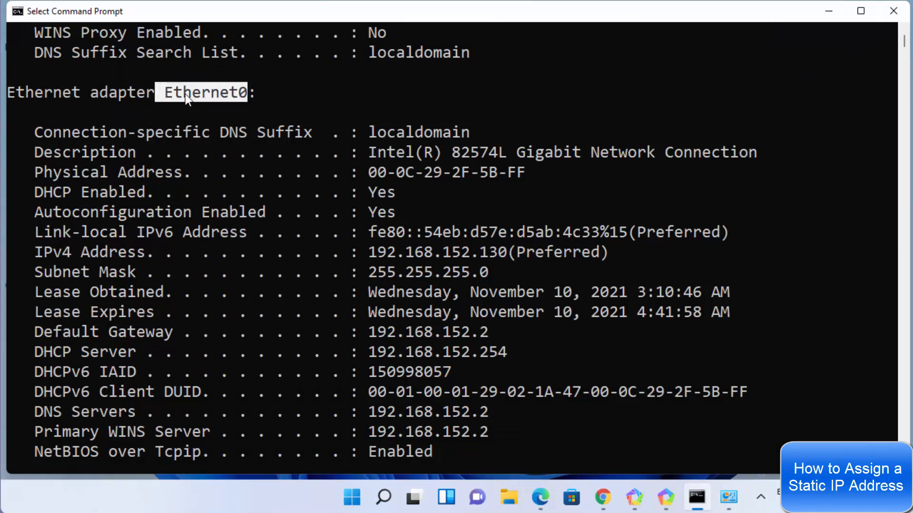
{"action": "left_click", "coordinate": [218, 105]}
{"action": "left_click_drag", "start_coordinate": [168, 88], "coordinate": [243, 90]}
{"action": "left_click", "coordinate": [723, 495]}
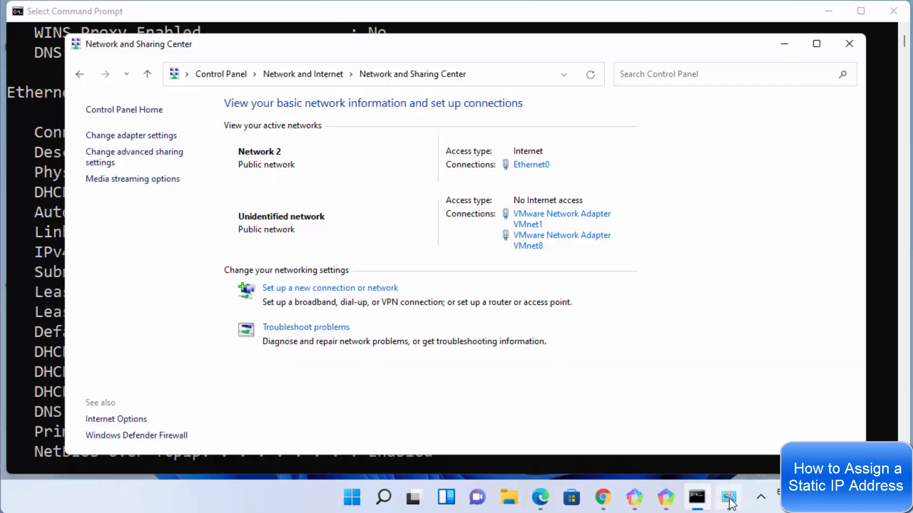
Step: Open the Internet Protocol Version 4 (TCP/IPv4) properties of Ethernet0 and select "Use the following IP address"
{"action": "left_click", "coordinate": [527, 166]}
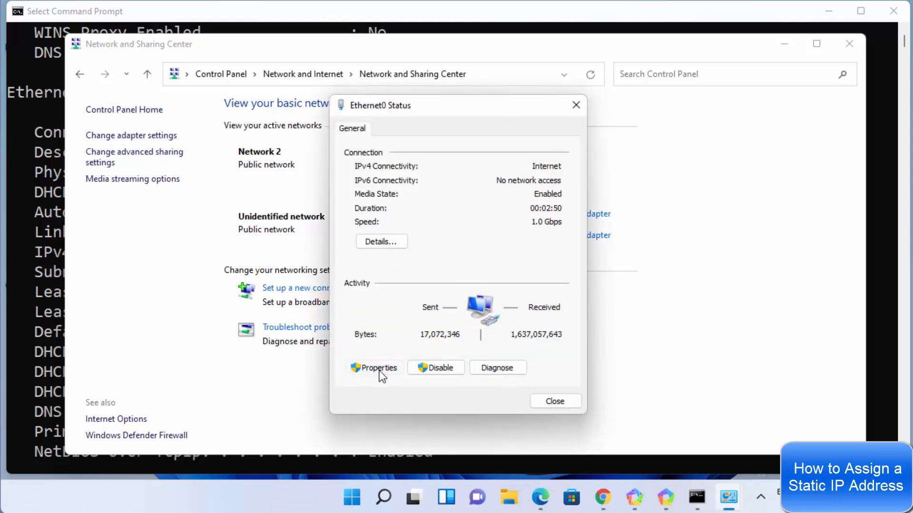
{"action": "left_click", "coordinate": [380, 369]}
{"action": "left_click", "coordinate": [392, 372]}
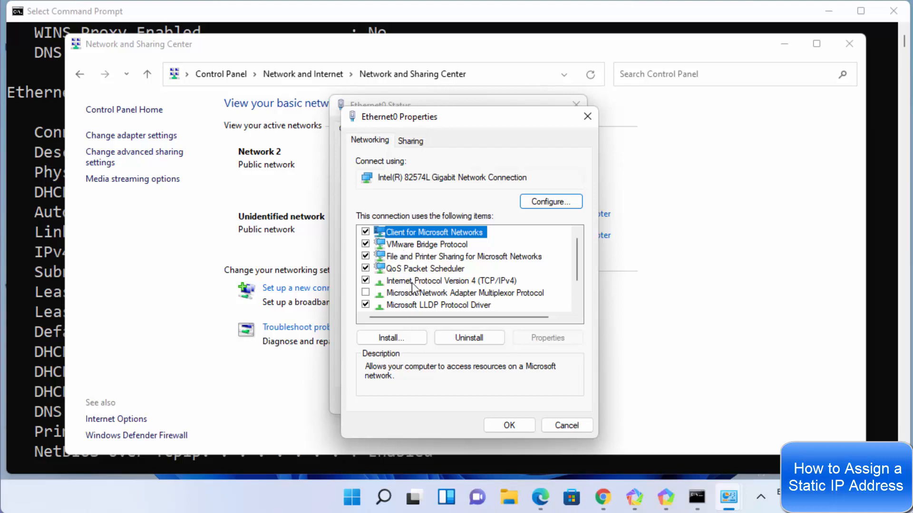
{"action": "left_click", "coordinate": [454, 282]}
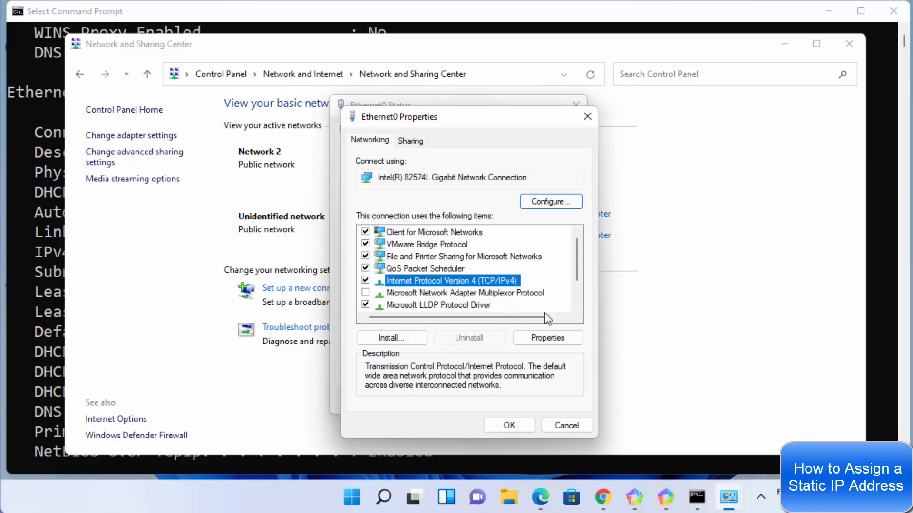
{"action": "left_click", "coordinate": [542, 338]}
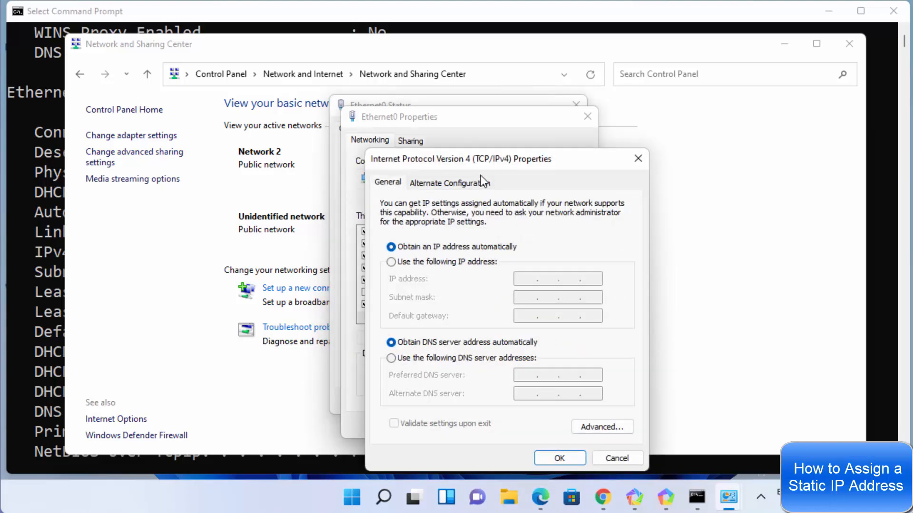
{"action": "left_click_drag", "start_coordinate": [480, 159], "coordinate": [467, 109]}
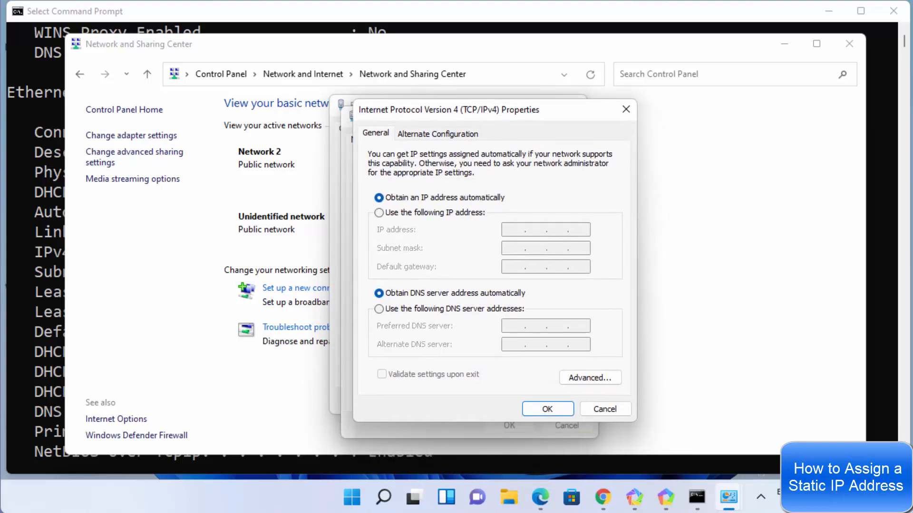
{"action": "left_click", "coordinate": [379, 213]}
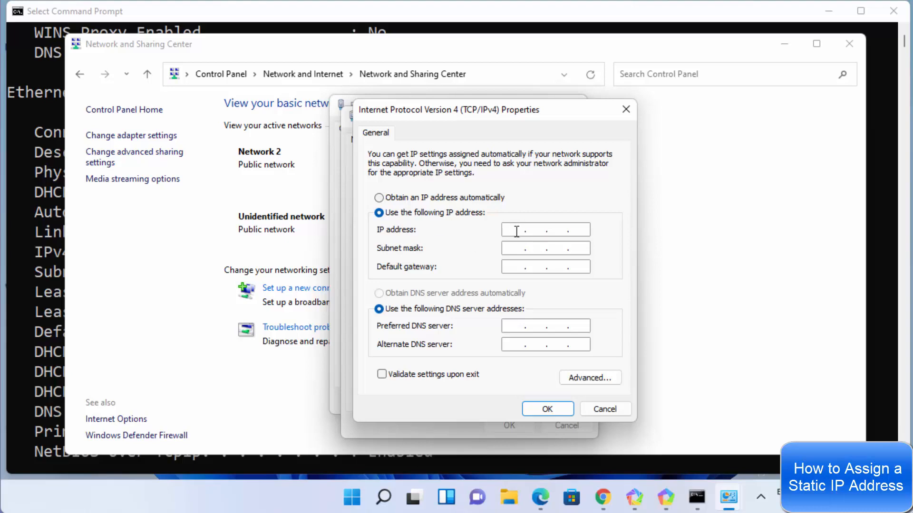
Step: Examine the first three octets of Ethernet0's IPv4 address in the Command Prompt output
{"action": "left_click", "coordinate": [40, 247]}
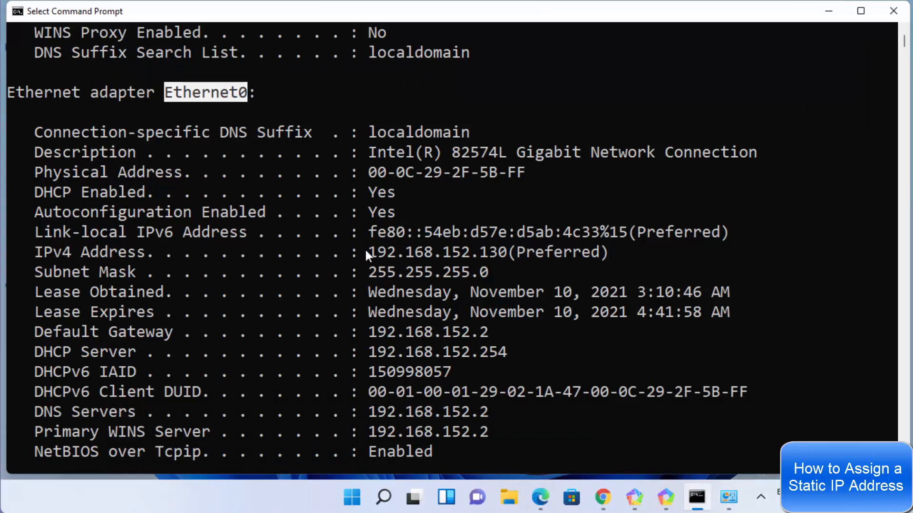
{"action": "left_click_drag", "start_coordinate": [364, 249], "coordinate": [376, 250]}
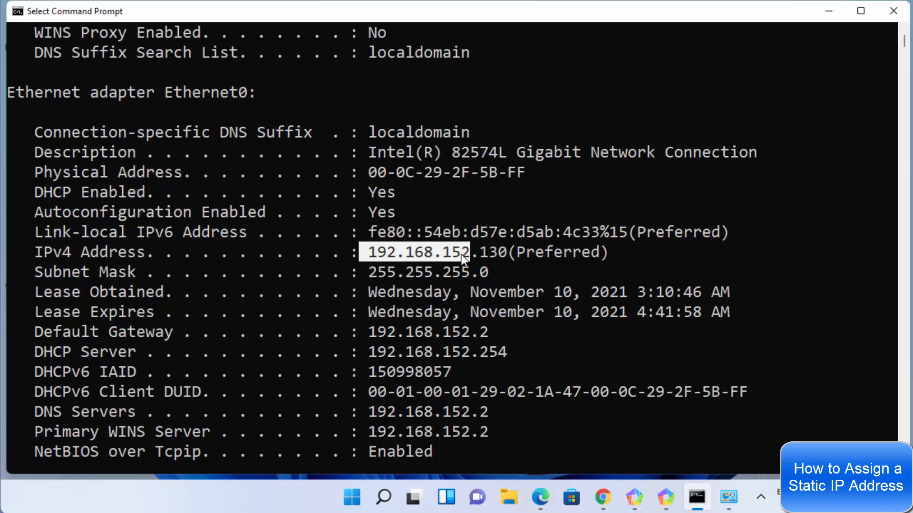
{"action": "left_click", "coordinate": [483, 256]}
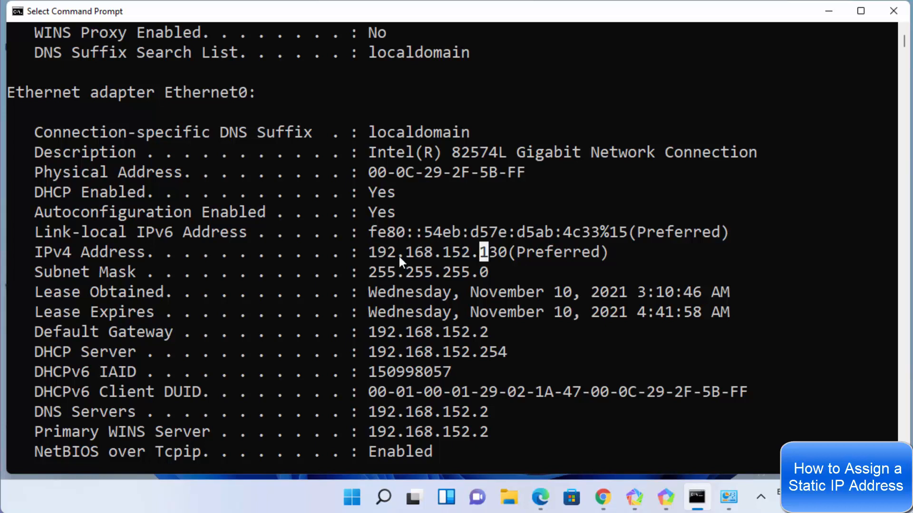
{"action": "left_click_drag", "start_coordinate": [366, 252], "coordinate": [378, 252]}
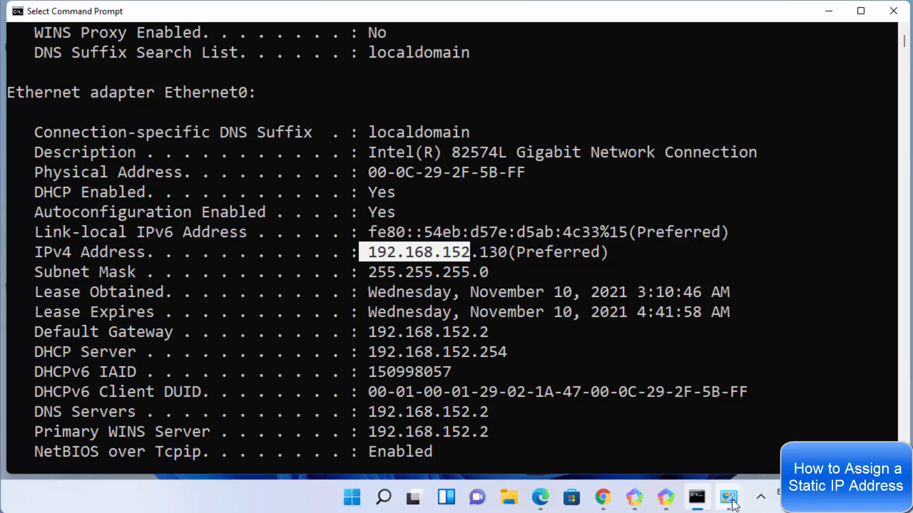
Step: Set the IP address to 192.168.152.200 in the TCP/IPv4 properties and activate the subnet mask field
{"action": "mouse_move", "coordinate": [735, 505]}
{"action": "left_click", "coordinate": [783, 421]}
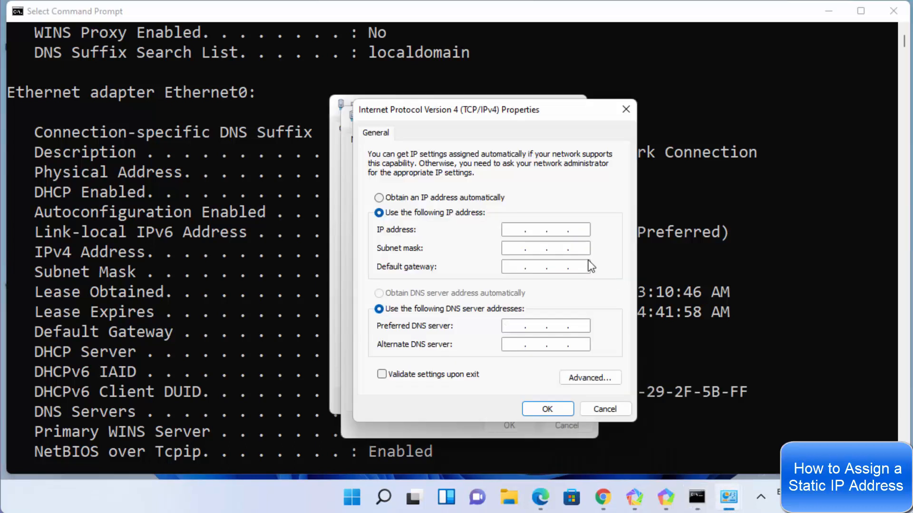
{"action": "left_click", "coordinate": [520, 231]}
{"action": "type", "text": "192 . 168 . 152 ."}
{"action": "key", "text": "alt+Tab"}
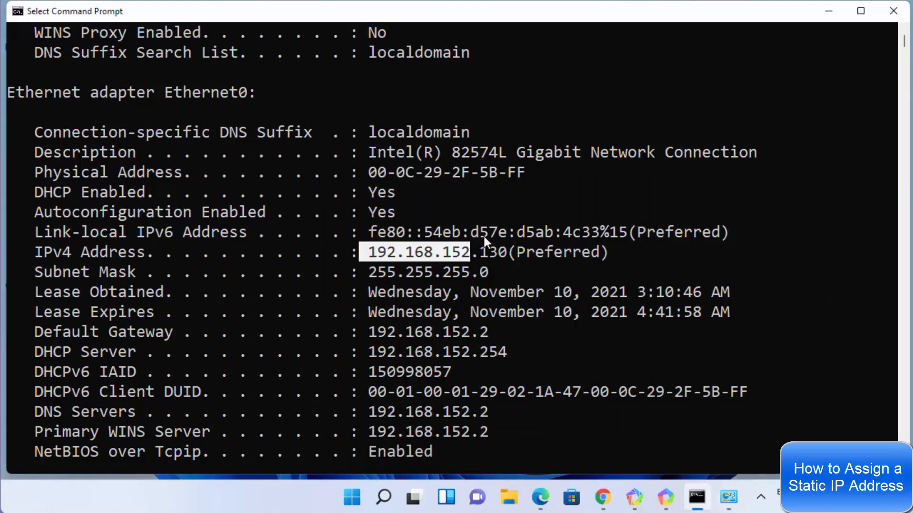
{"action": "mouse_move", "coordinate": [729, 497]}
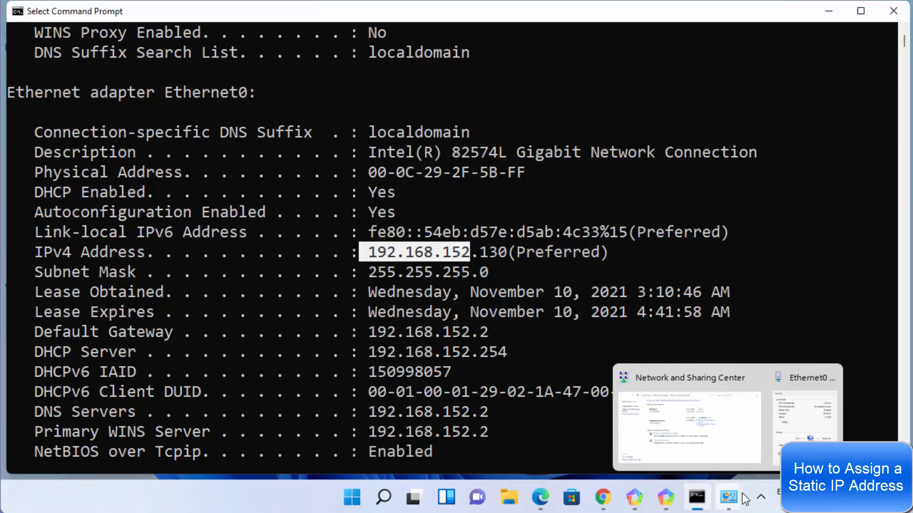
{"action": "left_click", "coordinate": [795, 430]}
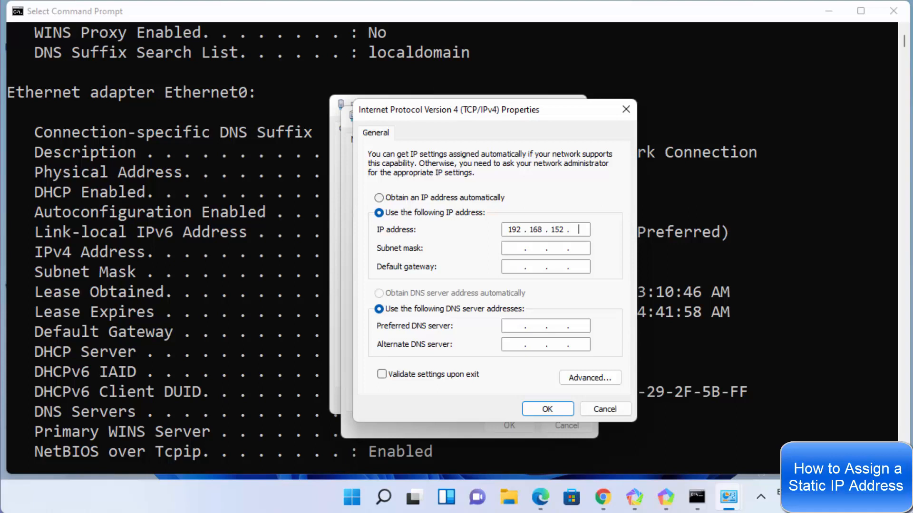
{"action": "type", "text": "200"}
{"action": "double_click", "coordinate": [577, 230]}
{"action": "left_click", "coordinate": [576, 231]}
{"action": "double_click", "coordinate": [577, 230]}
{"action": "left_click", "coordinate": [513, 248]}
Step: Check Ethernet0's default gateway in the Command Prompt output and set the default gateway to 192.168.152.2 in the TCP/IPv4 properties
{"action": "left_click", "coordinate": [226, 298]}
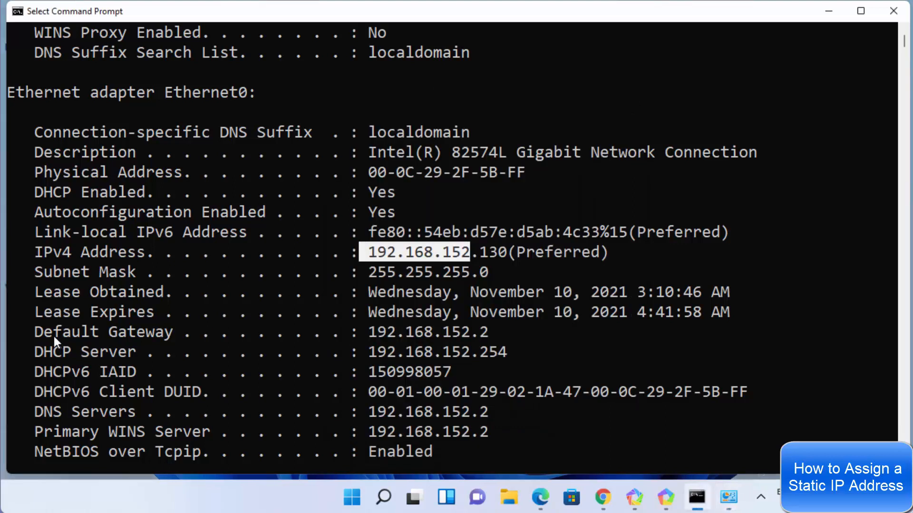
{"action": "left_click_drag", "start_coordinate": [27, 332], "coordinate": [456, 327]}
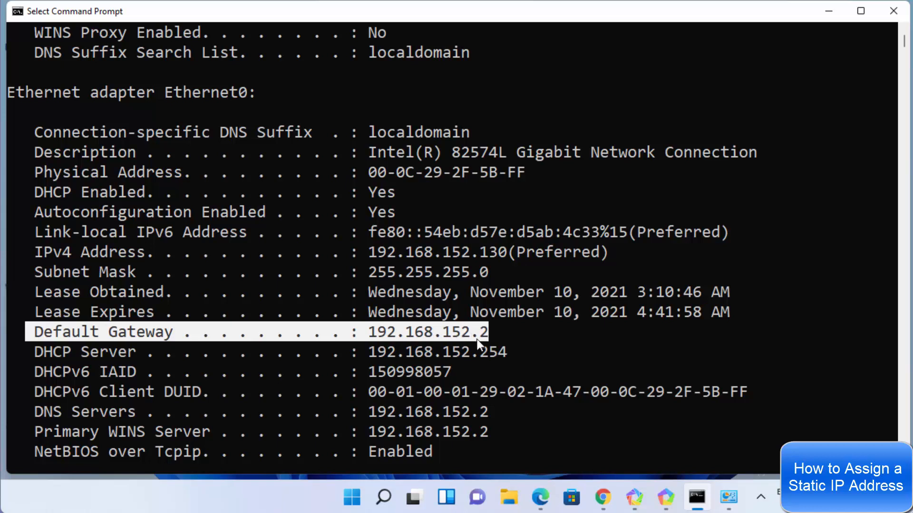
{"action": "mouse_move", "coordinate": [729, 497]}
{"action": "left_click", "coordinate": [770, 449]}
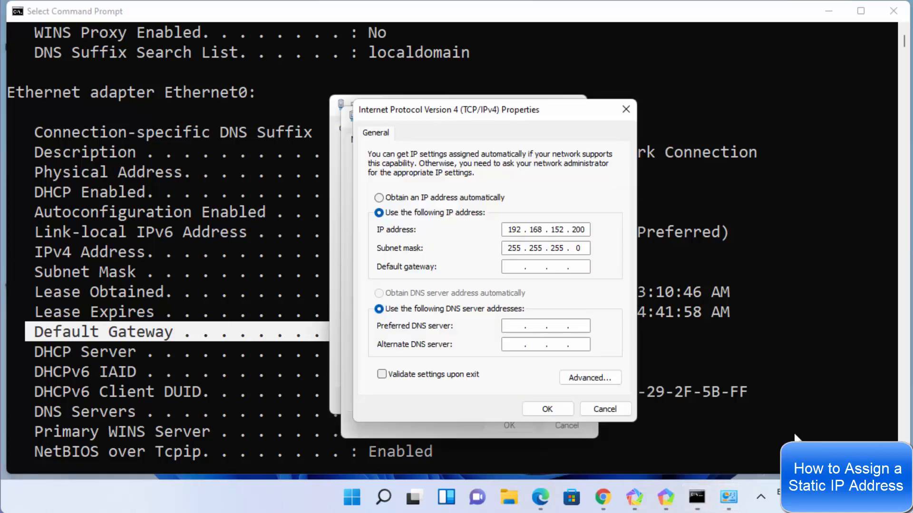
{"action": "type", "text": "192 . 1"}
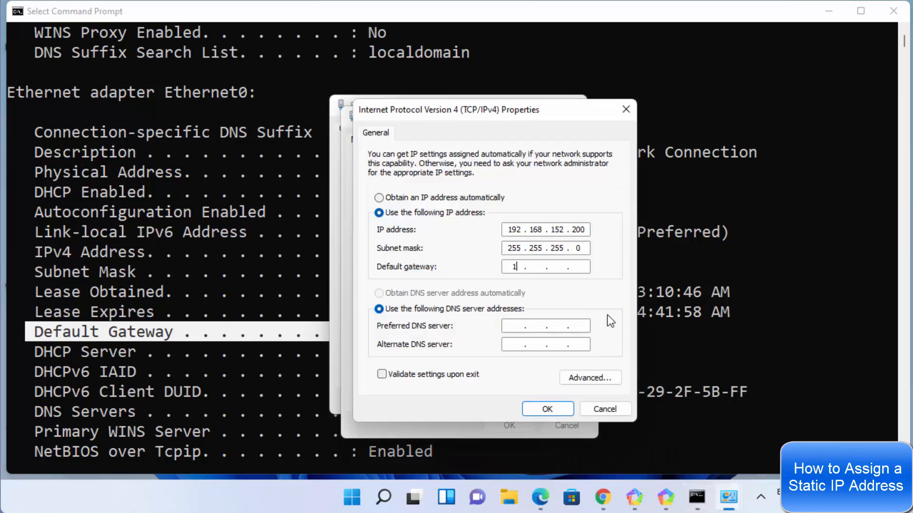
{"action": "type", "text": "68 . 152 . 2"}
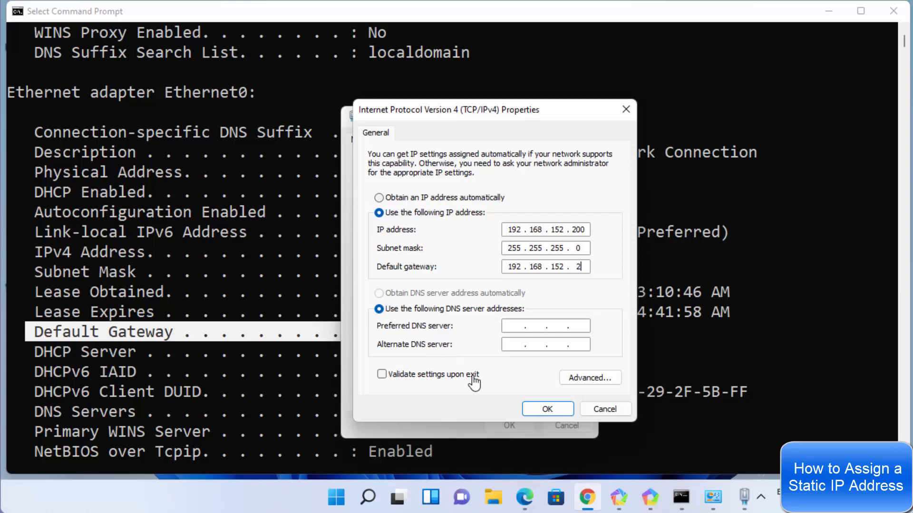
Step: Switch to Chrome, check Google's primary and secondary DNS addresses in the Lifewire table, and return to the TCP/IPv4 properties
{"action": "left_click", "coordinate": [588, 503]}
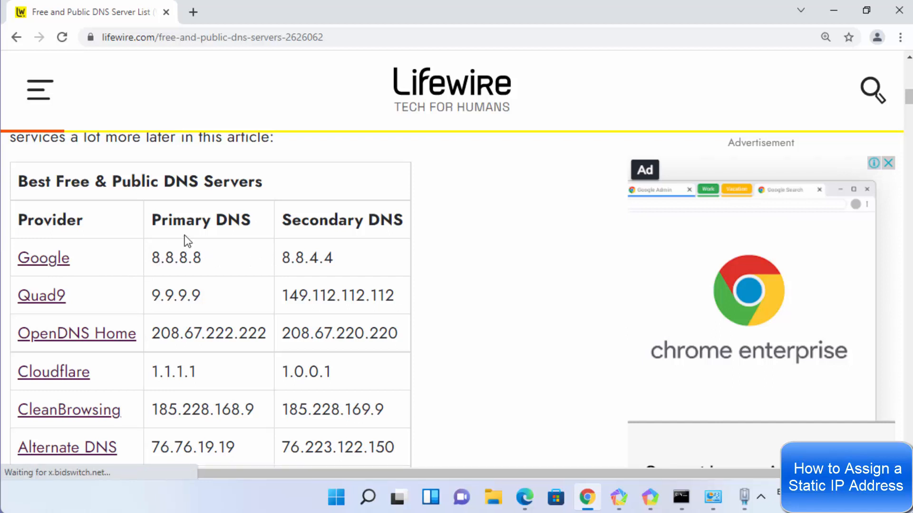
{"action": "left_click_drag", "start_coordinate": [166, 257], "coordinate": [202, 257]}
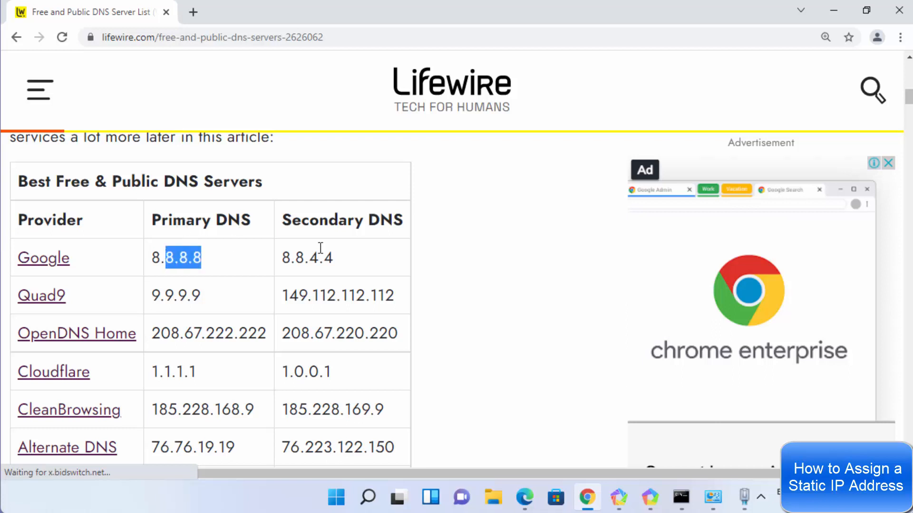
{"action": "left_click_drag", "start_coordinate": [337, 258], "coordinate": [277, 257]}
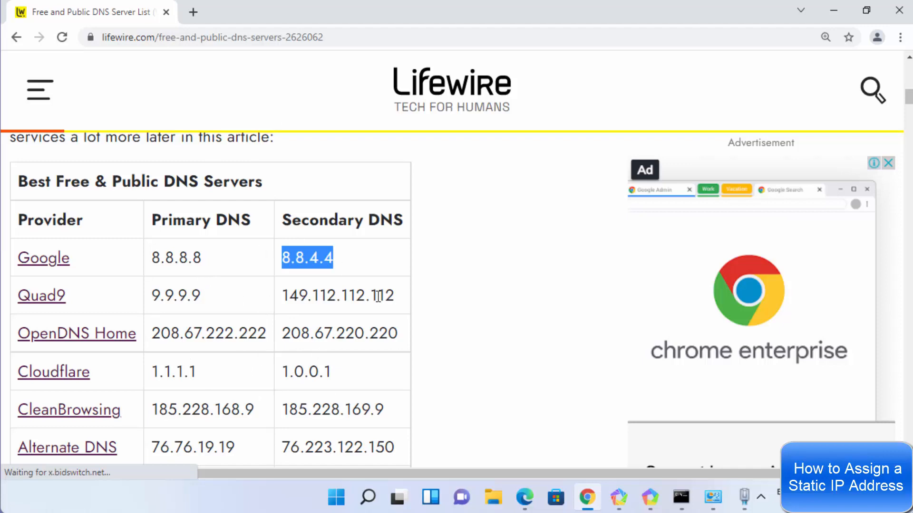
{"action": "left_click", "coordinate": [839, 16]}
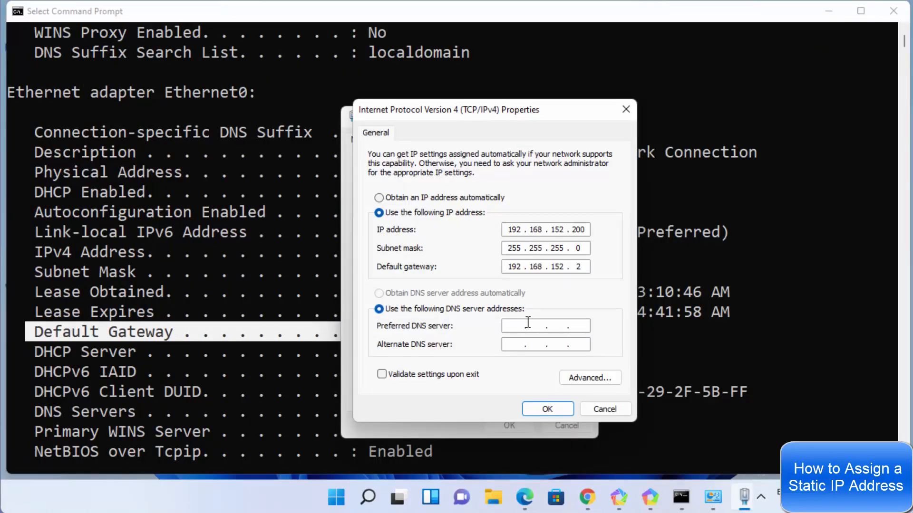
Step: Set the preferred DNS server to 8.8.8.8 and the alternate to 8.8.4.4, enable validation upon exit, and apply the Ethernet0 settings
{"action": "left_click", "coordinate": [511, 326]}
{"action": "type", "text": "8 . 8 . 8 . 8"}
{"action": "left_click", "coordinate": [510, 346]}
{"action": "type", "text": "8 . 8 . 4 . 4"}
{"action": "left_click", "coordinate": [382, 374]}
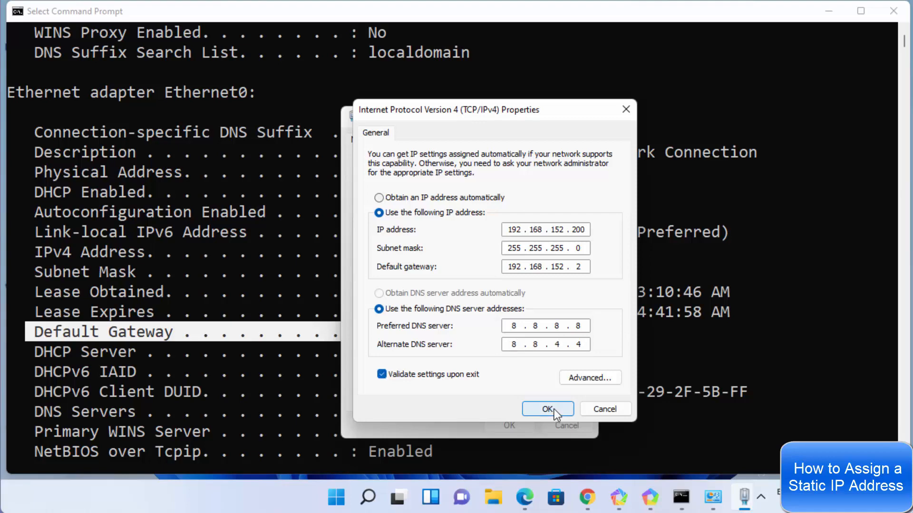
{"action": "left_click", "coordinate": [548, 410]}
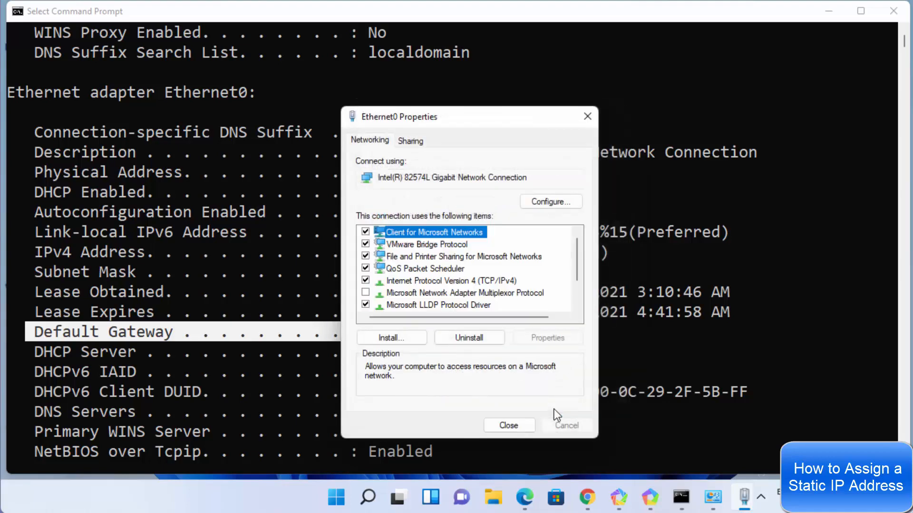
{"action": "left_click", "coordinate": [512, 427]}
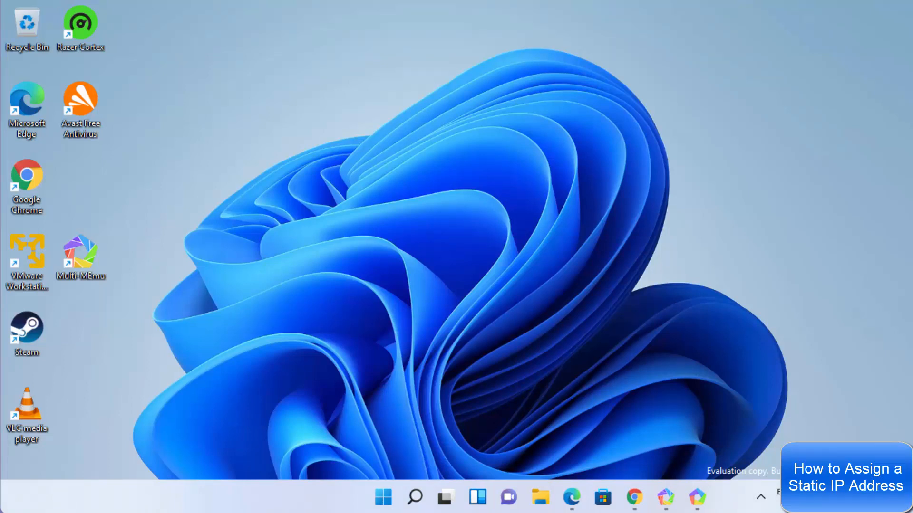
Step: Open the Settings app and go to the Ethernet page under Network & internet
{"action": "left_click", "coordinate": [417, 498]}
{"action": "type", "text": "s"}
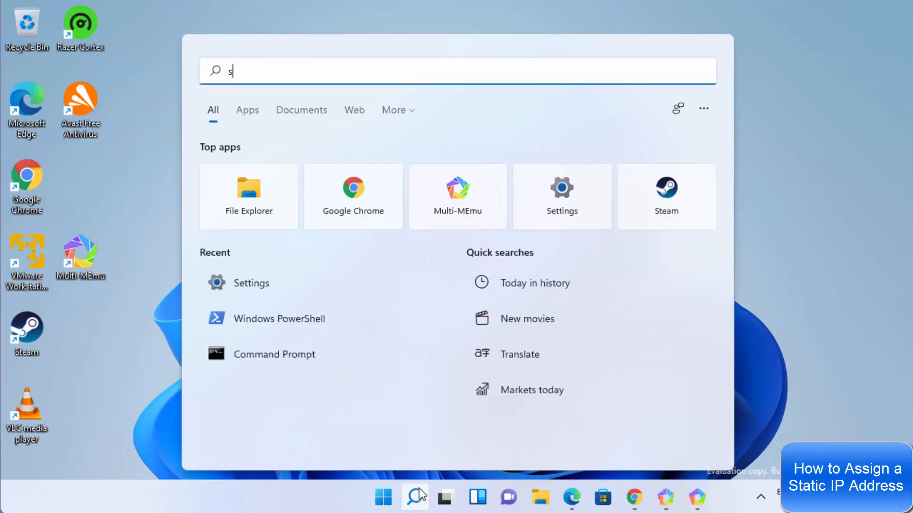
{"action": "type", "text": "ett"}
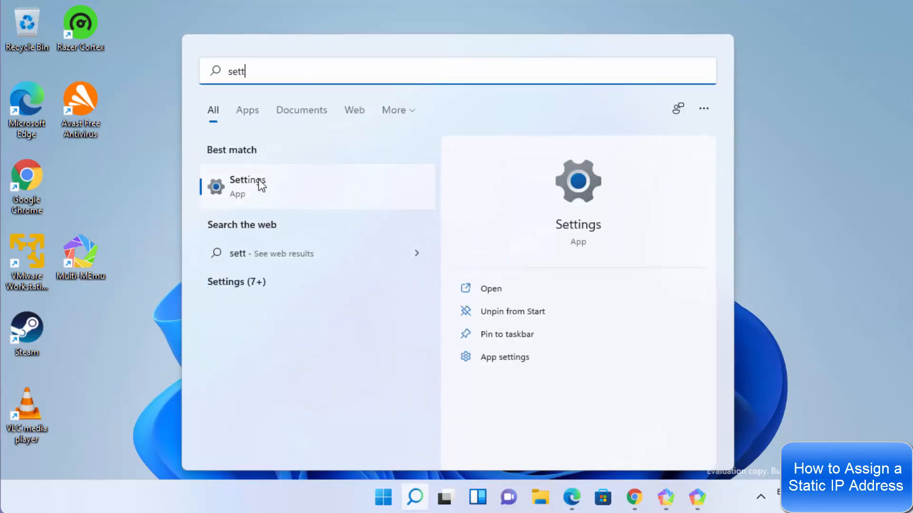
{"action": "left_click", "coordinate": [261, 186]}
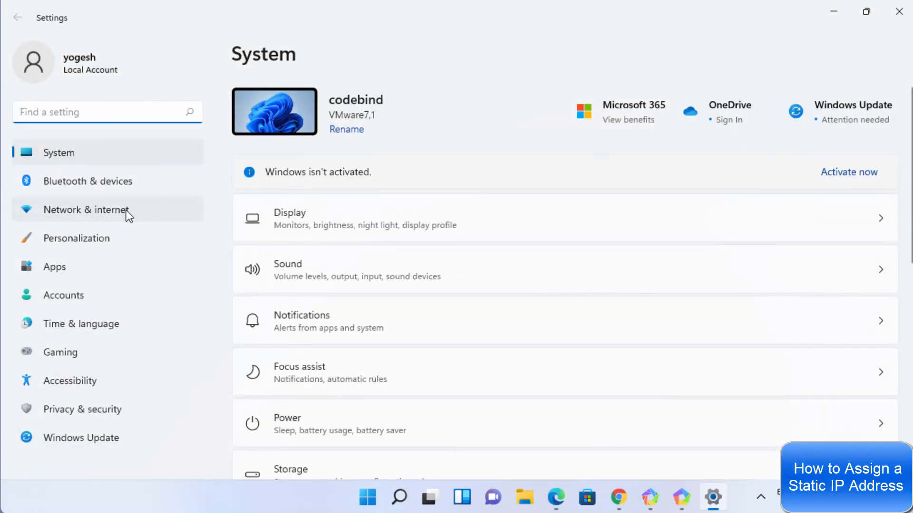
{"action": "left_click", "coordinate": [84, 210]}
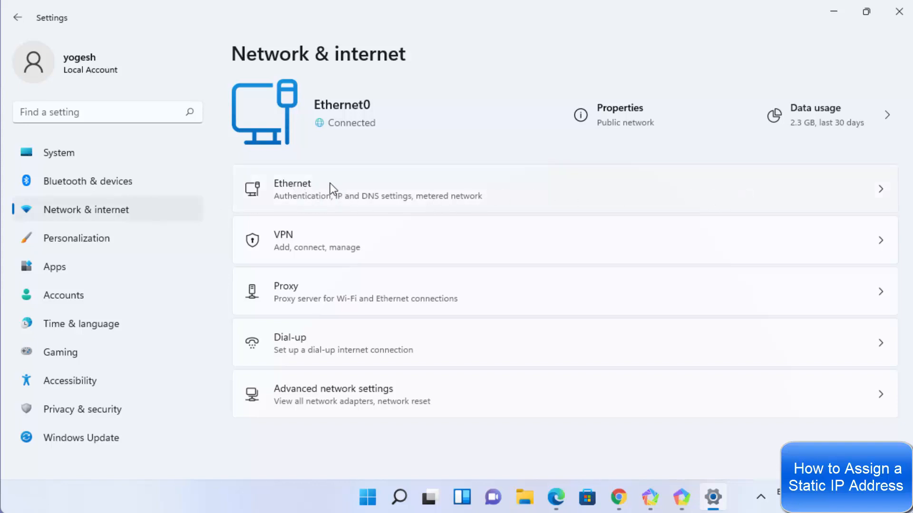
{"action": "left_click", "coordinate": [873, 192]}
Step: Examine the IPv4 address, mask, gateway and DNS server assignments on the Ethernet settings page
{"action": "scroll", "coordinate": [543, 238], "scroll_direction": "down", "scroll_amount": 4}
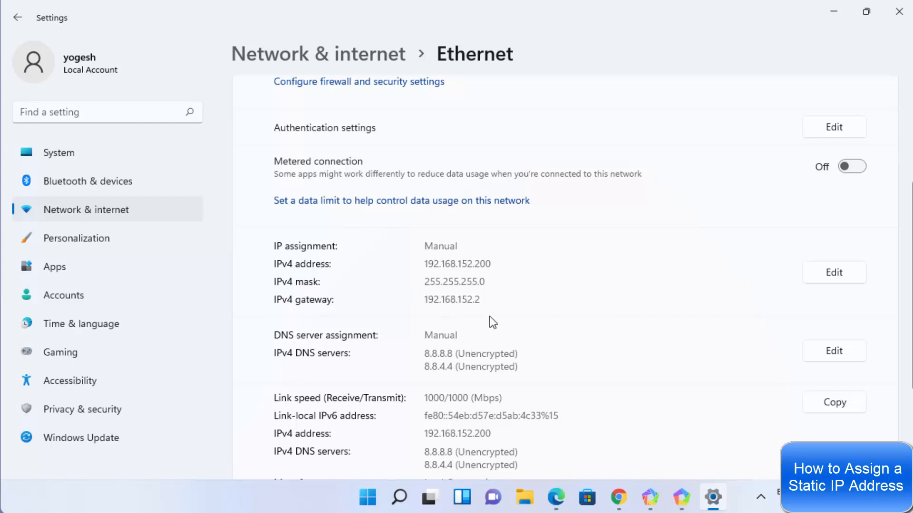
{"action": "scroll", "coordinate": [489, 316], "scroll_direction": "down", "scroll_amount": 2}
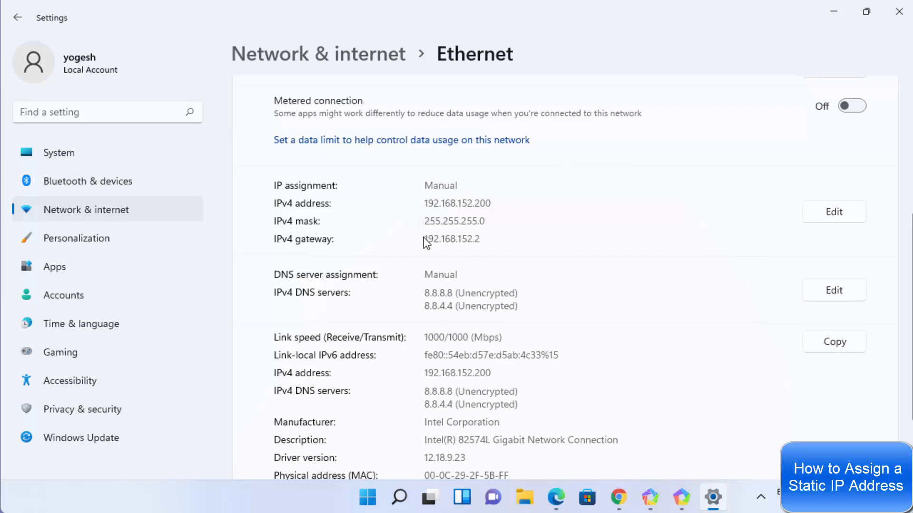
{"action": "double_click", "coordinate": [470, 236]}
{"action": "left_click", "coordinate": [463, 251]}
{"action": "left_click_drag", "start_coordinate": [520, 310], "coordinate": [421, 290]}
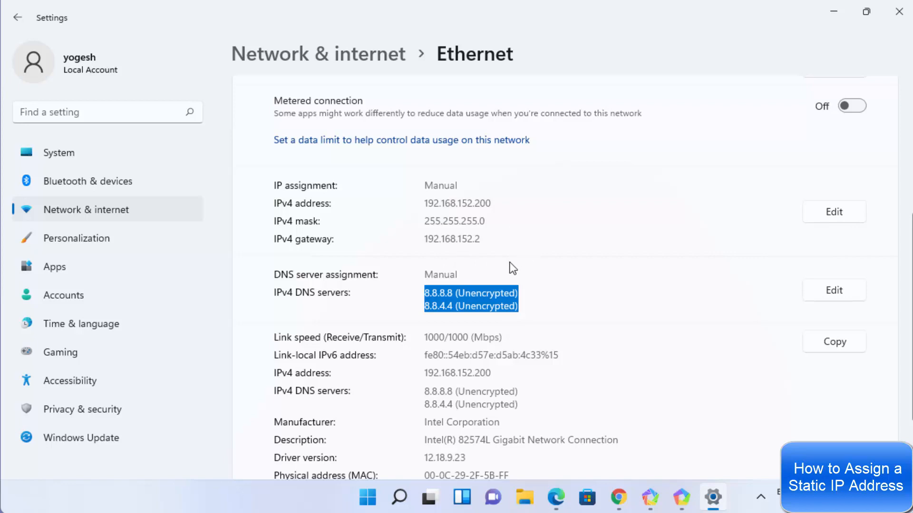
Step: Open the IP assignment for editing, review its IPv4 values and keep the assignment type on Manual
{"action": "left_click", "coordinate": [834, 217]}
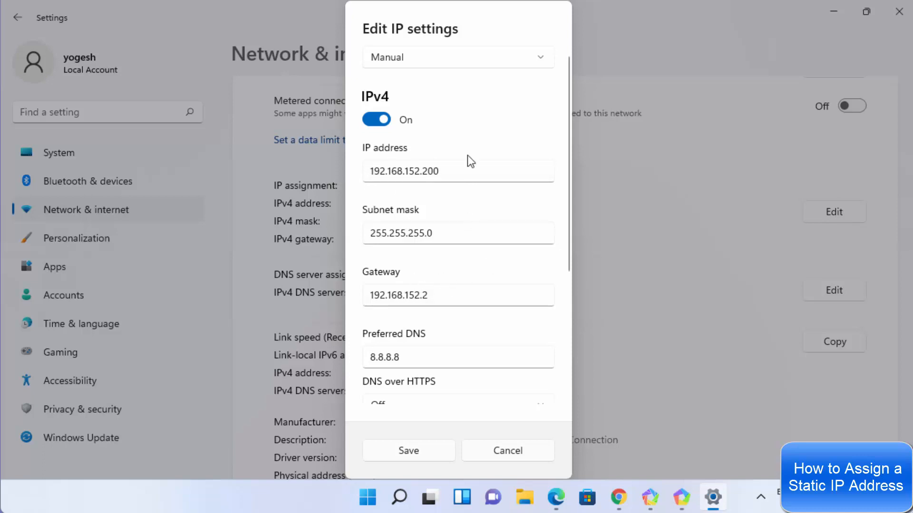
{"action": "left_click", "coordinate": [399, 61]}
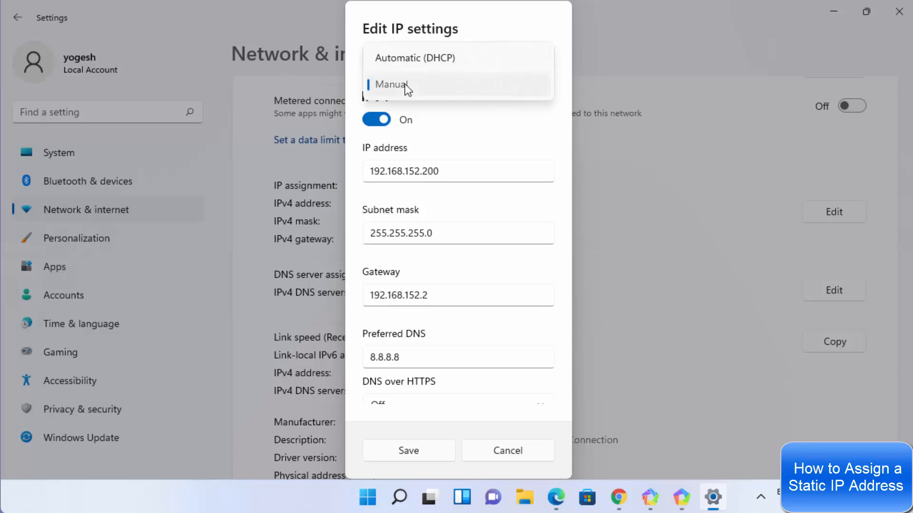
{"action": "left_click", "coordinate": [404, 83]}
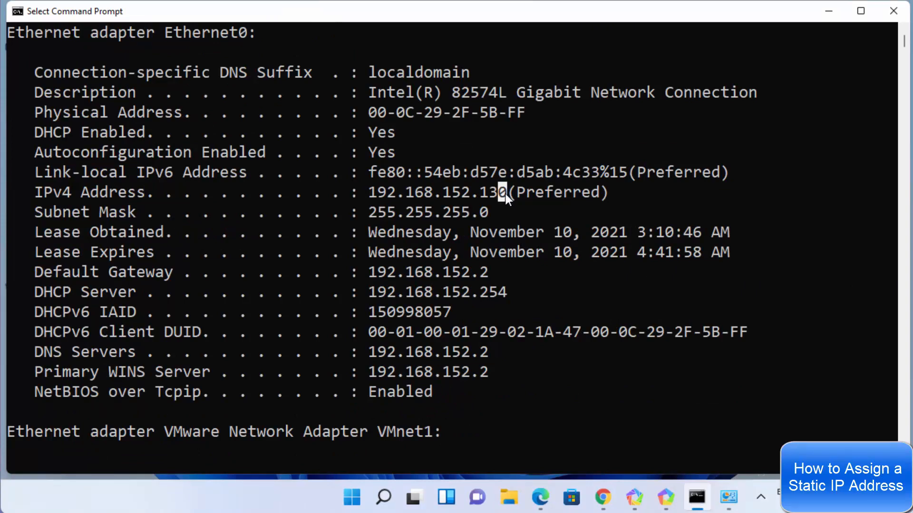
Step: Check the old IPv4 address, close that Command Prompt, and run ipconfig /all in a new Command Prompt
{"action": "left_click_drag", "start_coordinate": [506, 194], "coordinate": [369, 193]}
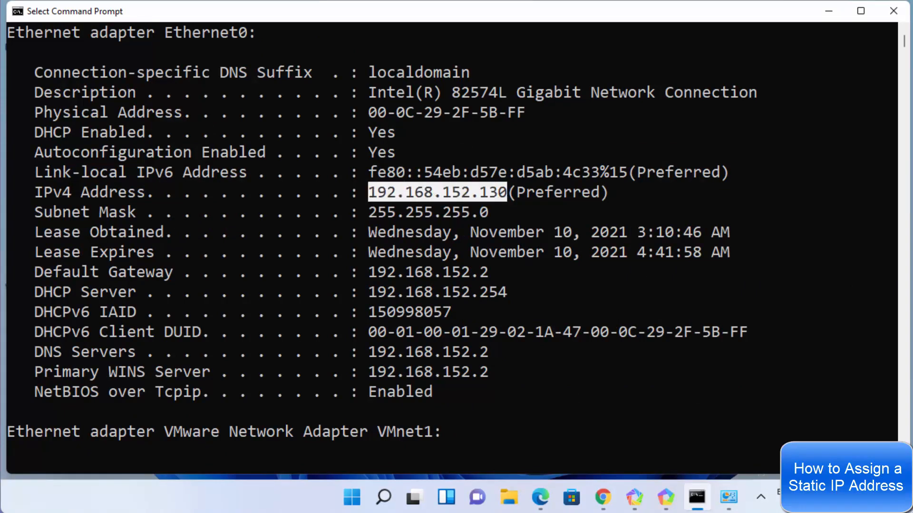
{"action": "left_click", "coordinate": [893, 11]}
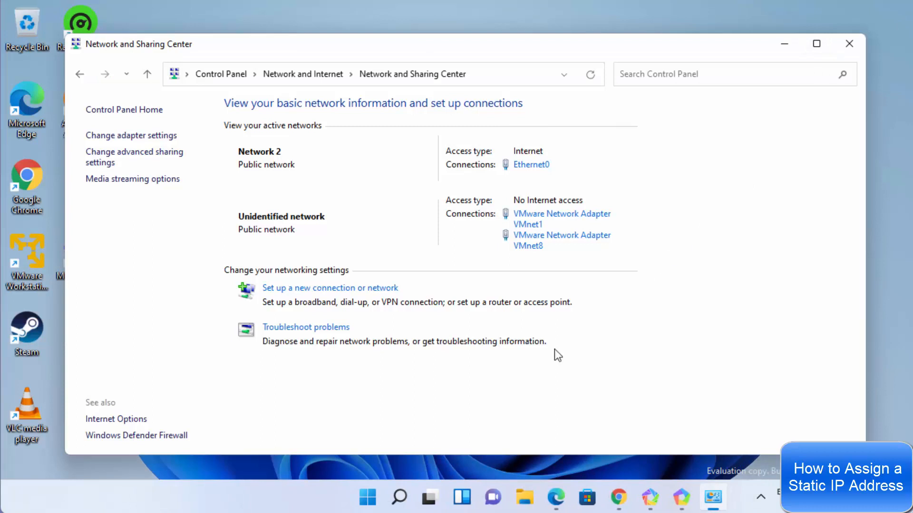
{"action": "left_click", "coordinate": [400, 497]}
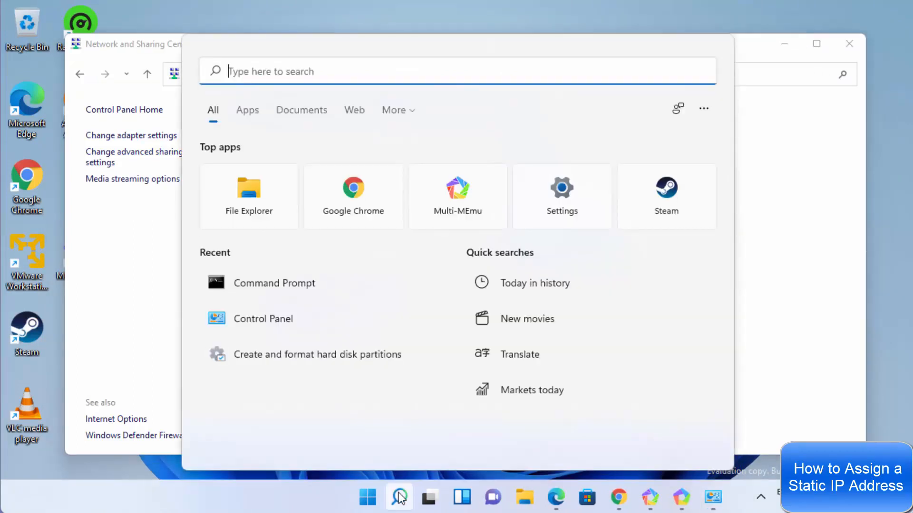
{"action": "type", "text": "cmd"}
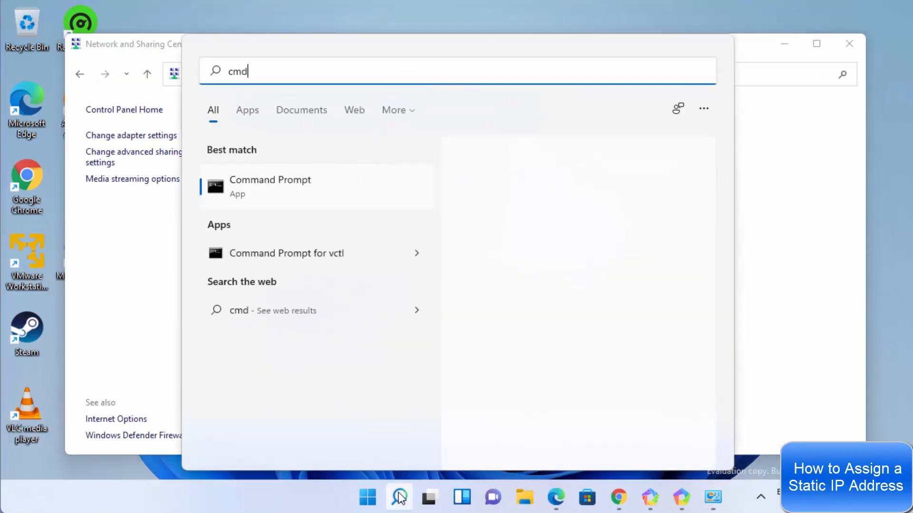
{"action": "left_click", "coordinate": [299, 191]}
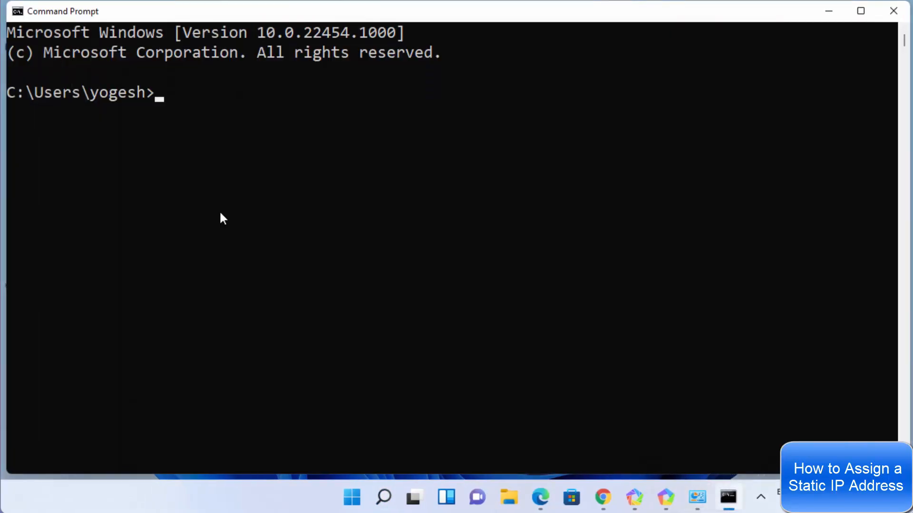
{"action": "type", "text": "ipconfig"}
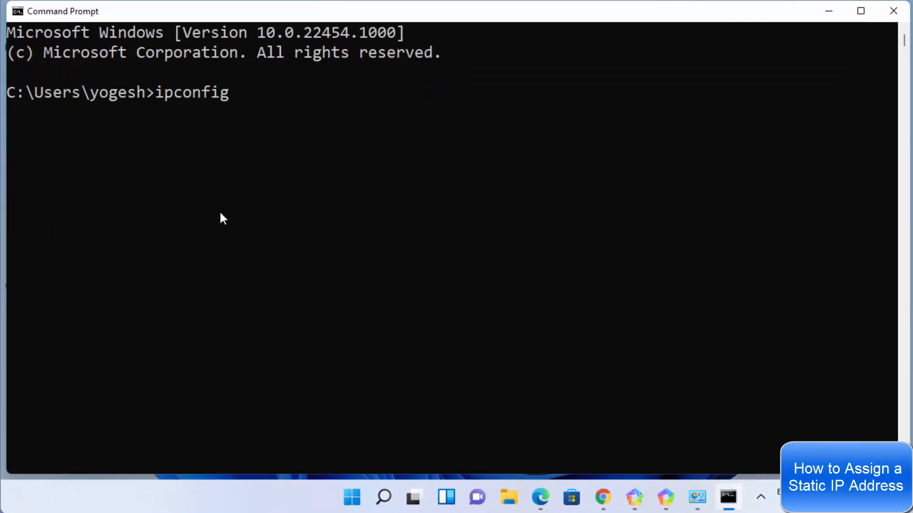
{"action": "type", "text": " /all"}
{"action": "key", "text": "Return"}
Step: Examine the Ethernet0 adapter's IPv4 address and DNS servers in the new ipconfig /all output
{"action": "scroll", "coordinate": [223, 228], "scroll_direction": "up", "scroll_amount": 4}
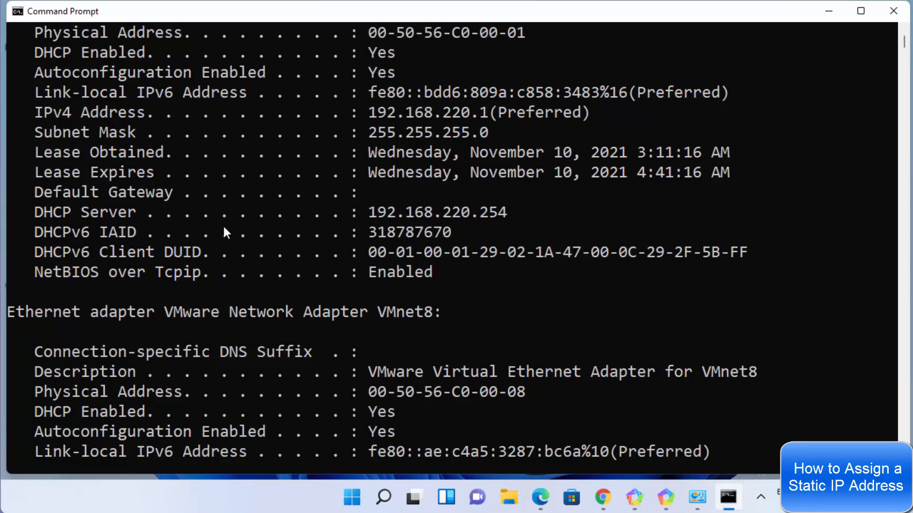
{"action": "scroll", "coordinate": [225, 228], "scroll_direction": "up", "scroll_amount": 9}
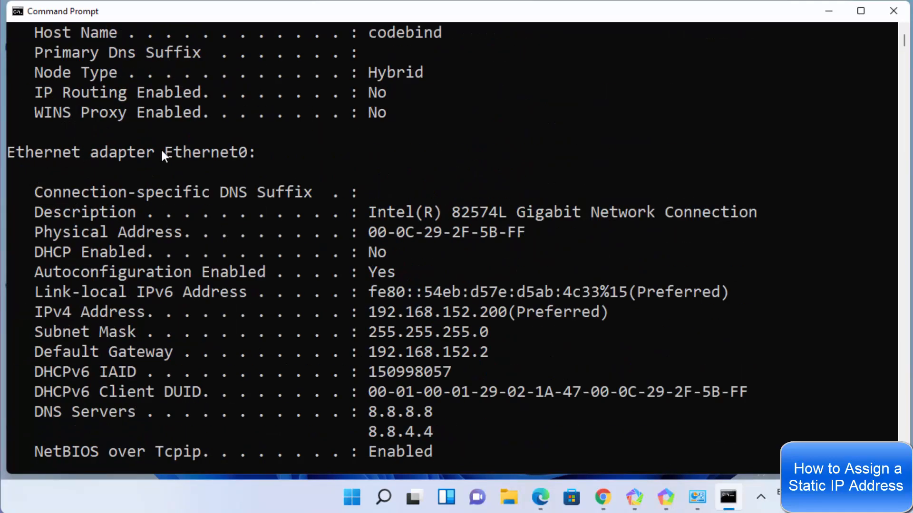
{"action": "left_click_drag", "start_coordinate": [162, 151], "coordinate": [237, 157]}
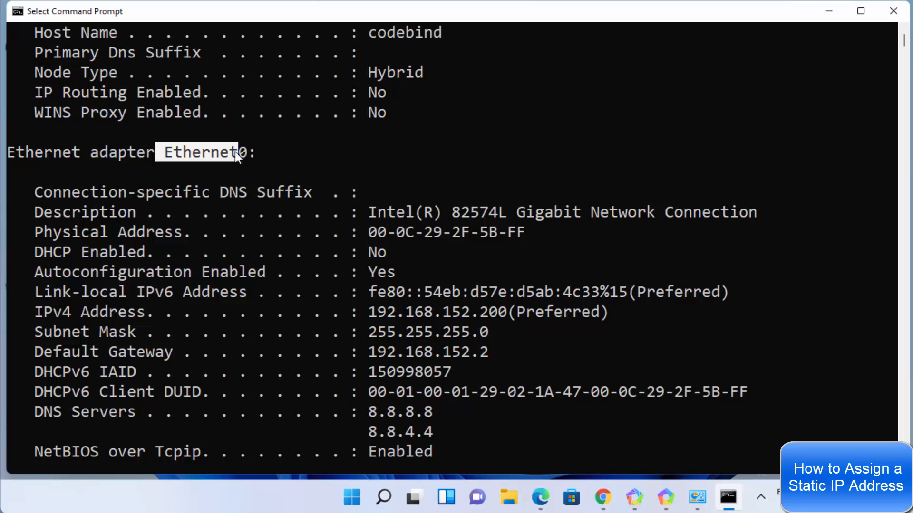
{"action": "left_click_drag", "start_coordinate": [615, 311], "coordinate": [375, 309]}
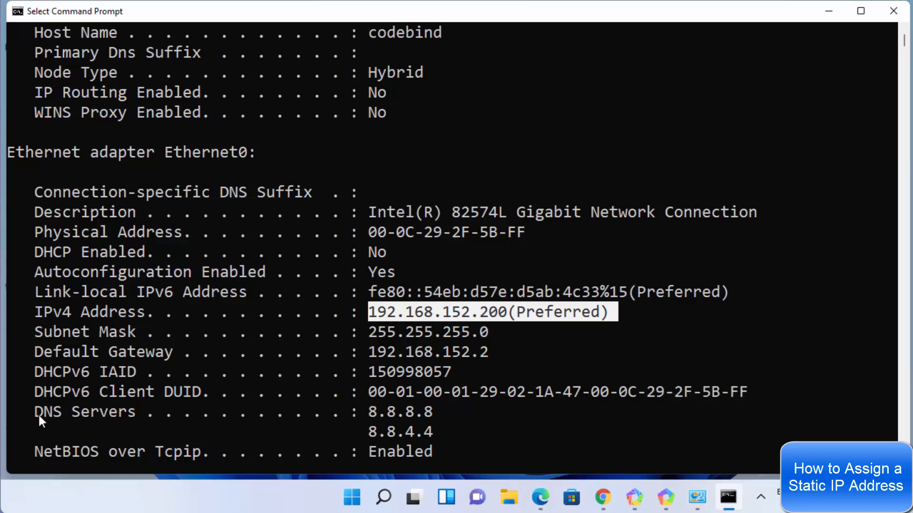
{"action": "left_click_drag", "start_coordinate": [38, 414], "coordinate": [403, 426]}
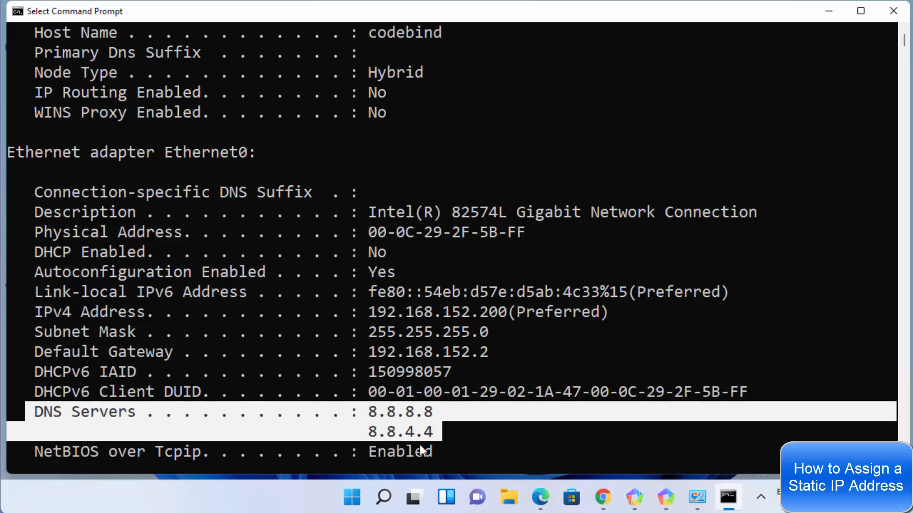
Step: Switch to Chrome and reload the Lifewire public DNS servers page to test the internet connection
{"action": "left_click", "coordinate": [604, 499]}
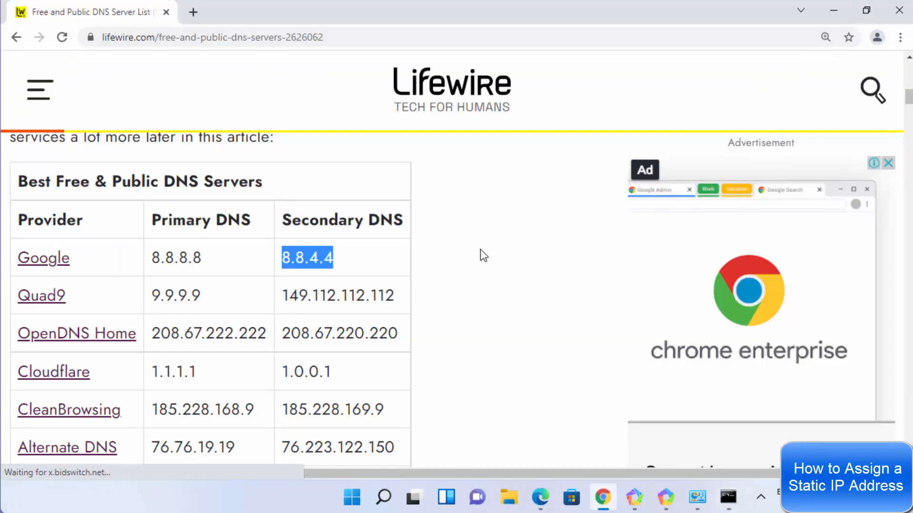
{"action": "left_click", "coordinate": [62, 36]}
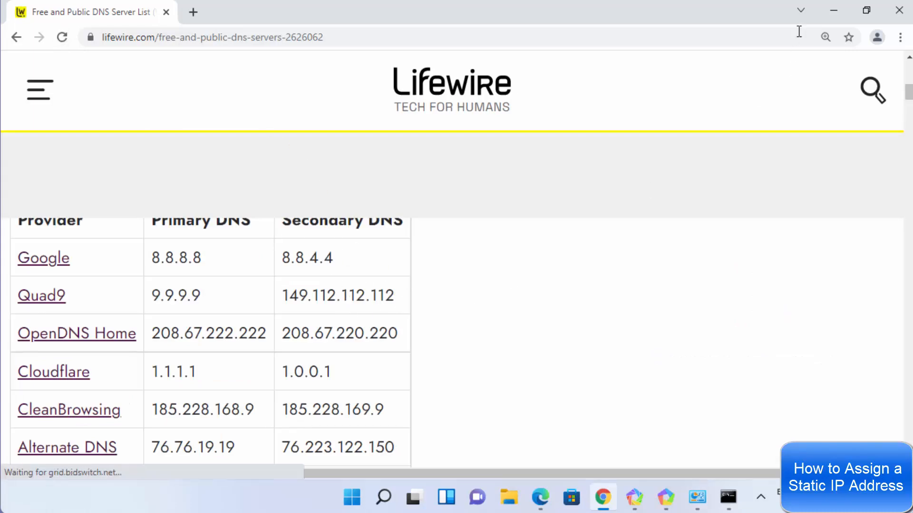
Step: Minimize Chrome and return to the ipconfig /all output in Command Prompt
{"action": "left_click", "coordinate": [836, 16]}
{"action": "left_click", "coordinate": [621, 211]}
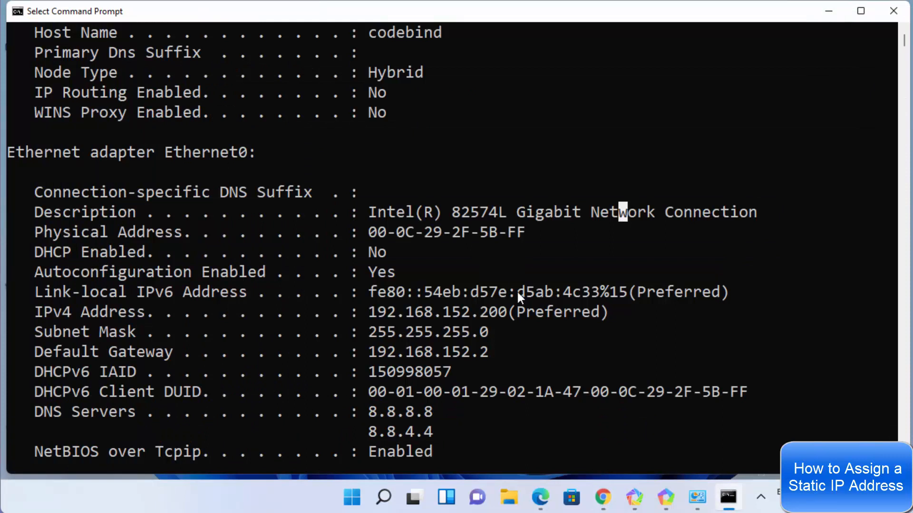
{"action": "left_click", "coordinate": [578, 213]}
{"action": "left_click", "coordinate": [455, 393]}
Step: Search Windows for powershe and open Windows PowerShell
{"action": "mouse_move", "coordinate": [384, 498]}
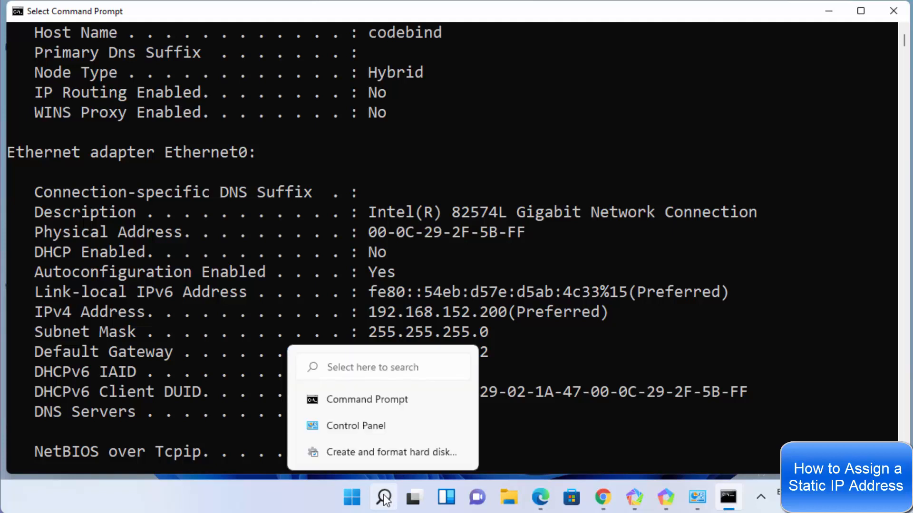
{"action": "left_click", "coordinate": [384, 497]}
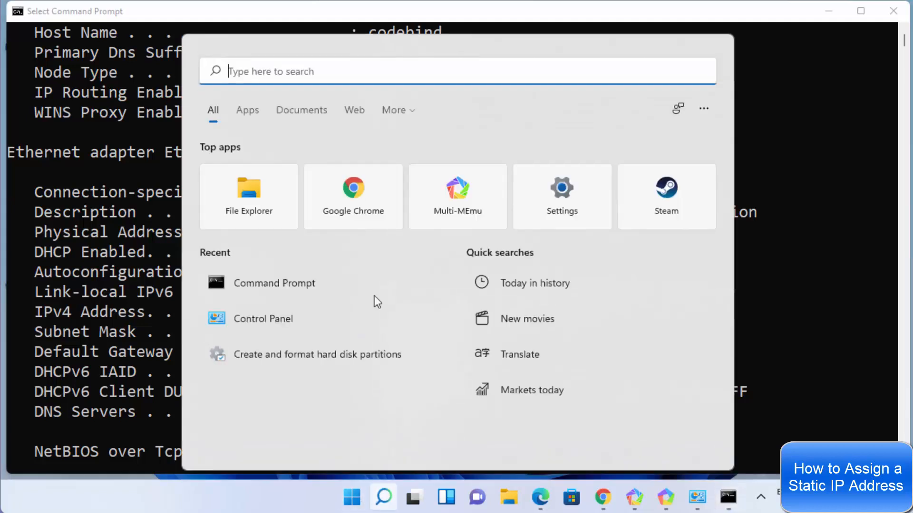
{"action": "type", "text": "p"}
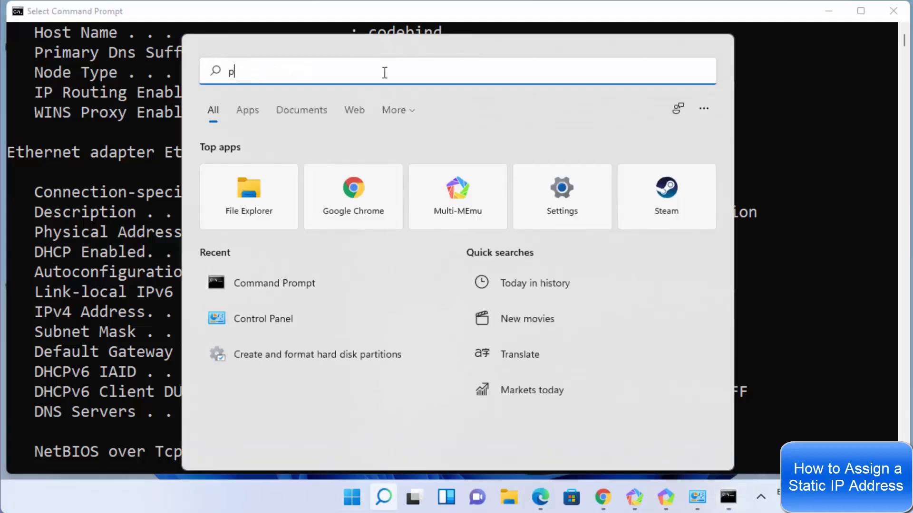
{"action": "type", "text": "owershe"}
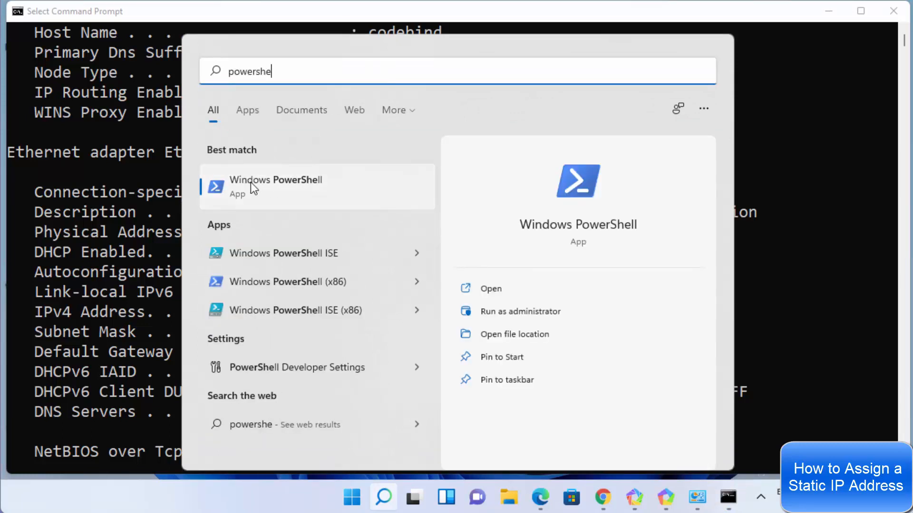
{"action": "left_click", "coordinate": [278, 188]}
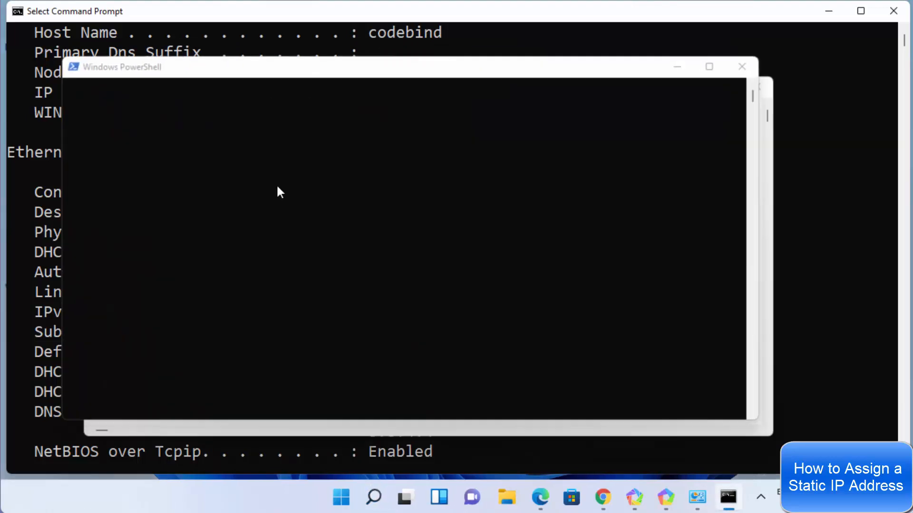
Step: Set the Windows PowerShell font size to 28 in its properties and maximize the window
{"action": "left_click", "coordinate": [91, 87]}
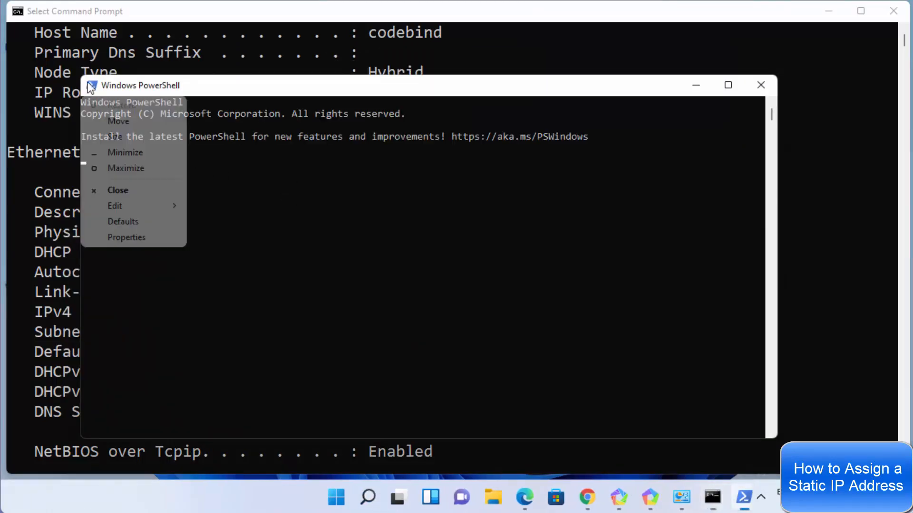
{"action": "left_click", "coordinate": [124, 237]}
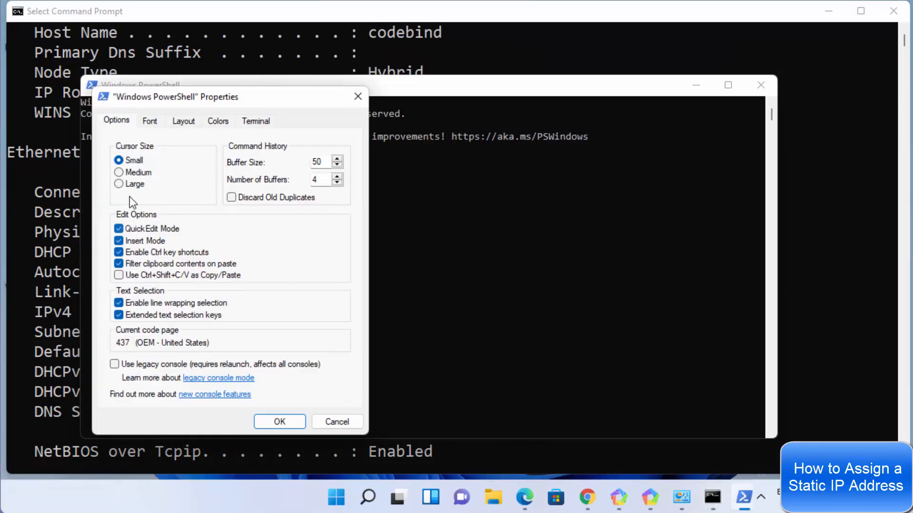
{"action": "left_click", "coordinate": [151, 121]}
{"action": "left_click", "coordinate": [124, 204]}
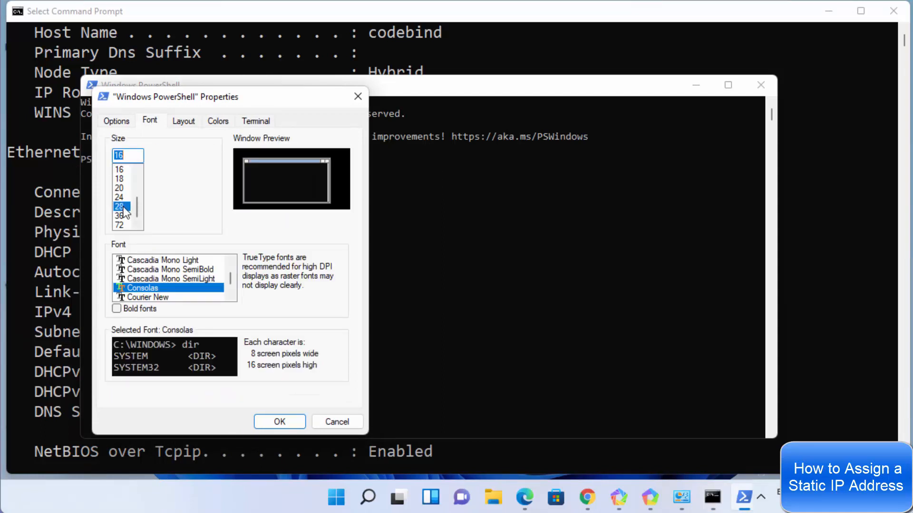
{"action": "left_click", "coordinate": [280, 421]}
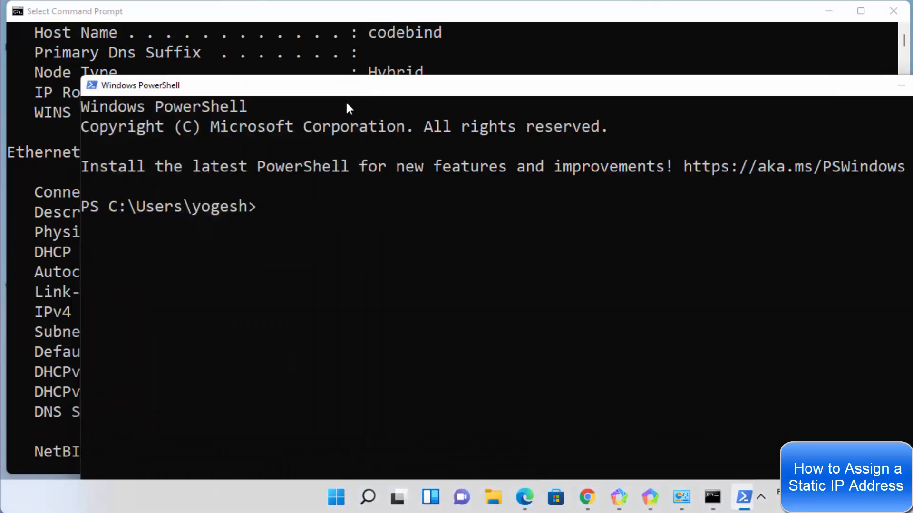
{"action": "double_click", "coordinate": [350, 86]}
Step: Run Get-NetIPConfiguration in PowerShell to list the network adapters' IP settings
{"action": "type", "text": "Get-NetIPConfiguration"}
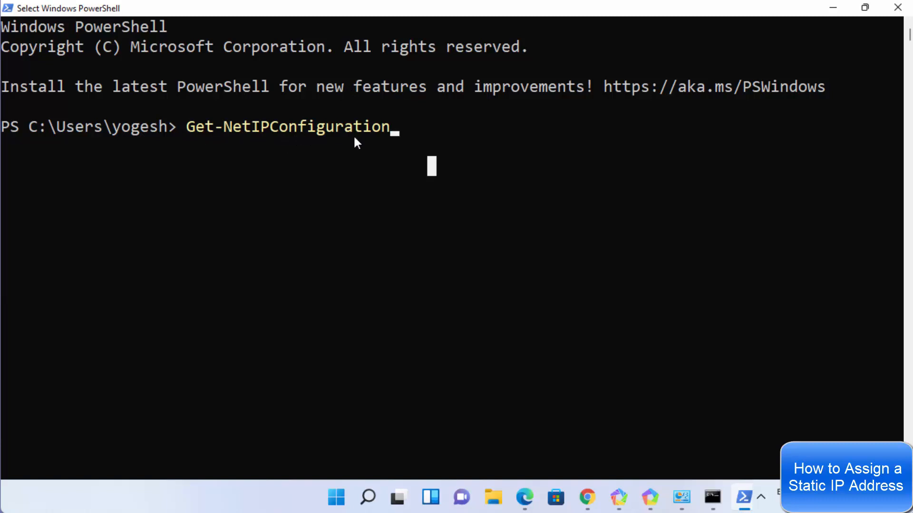
{"action": "key", "text": "Escape"}
{"action": "key", "text": "Return"}
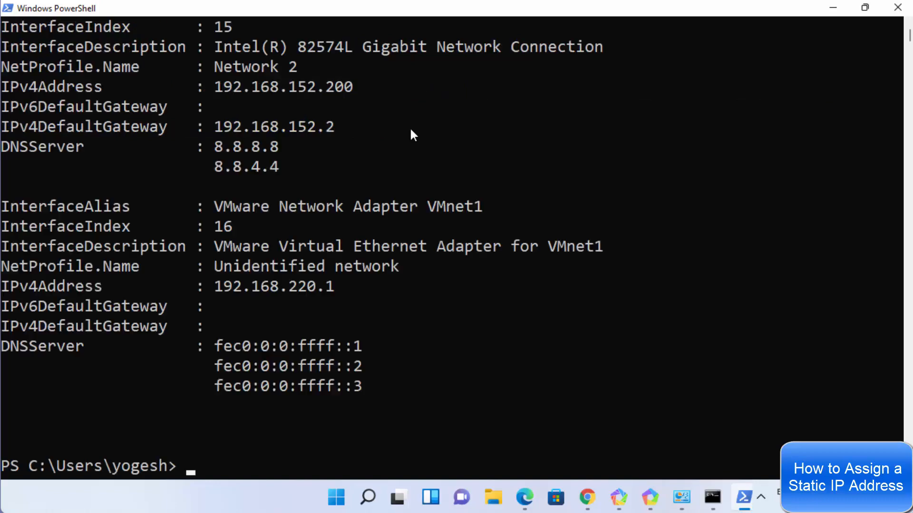
Step: Check the Ethernet0 interface's IPv4 address, DNS servers and default gateway in the PowerShell output, and minimize the window
{"action": "scroll", "coordinate": [313, 360], "scroll_direction": "up", "scroll_amount": 3}
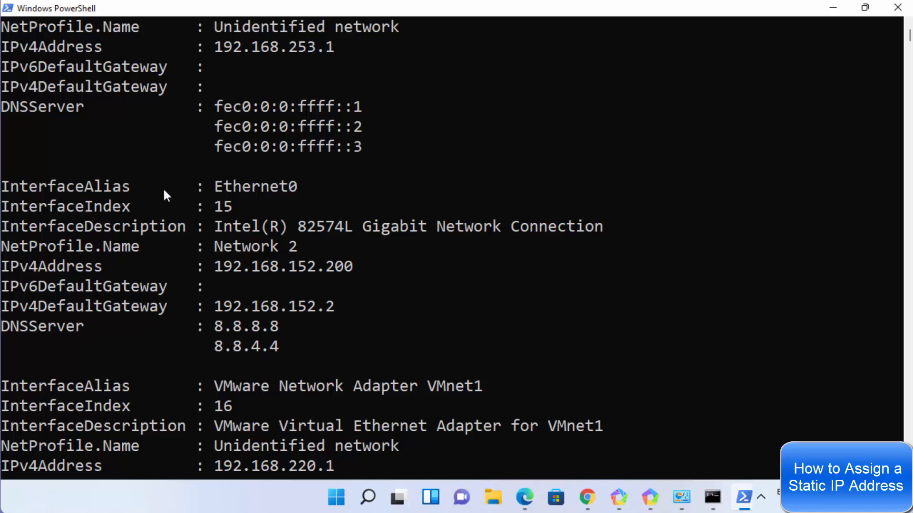
{"action": "left_click_drag", "start_coordinate": [205, 181], "coordinate": [306, 187]}
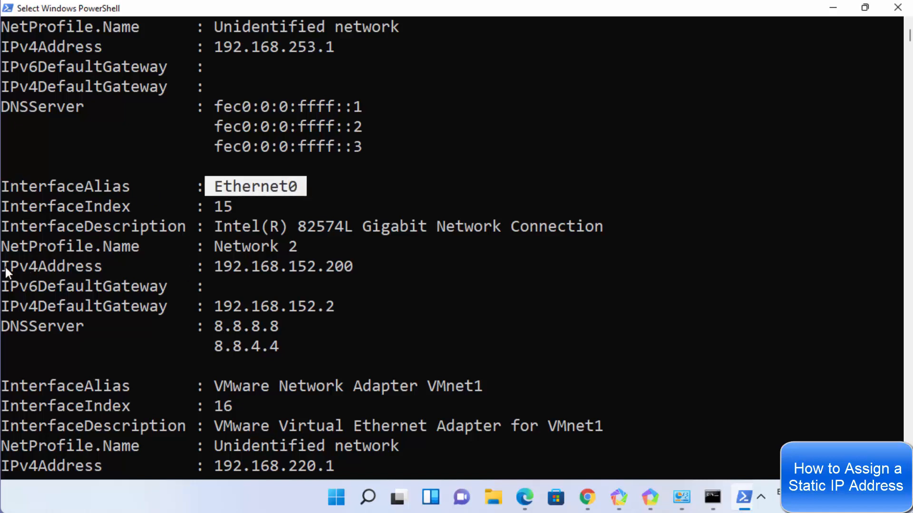
{"action": "left_click_drag", "start_coordinate": [5, 267], "coordinate": [233, 265]}
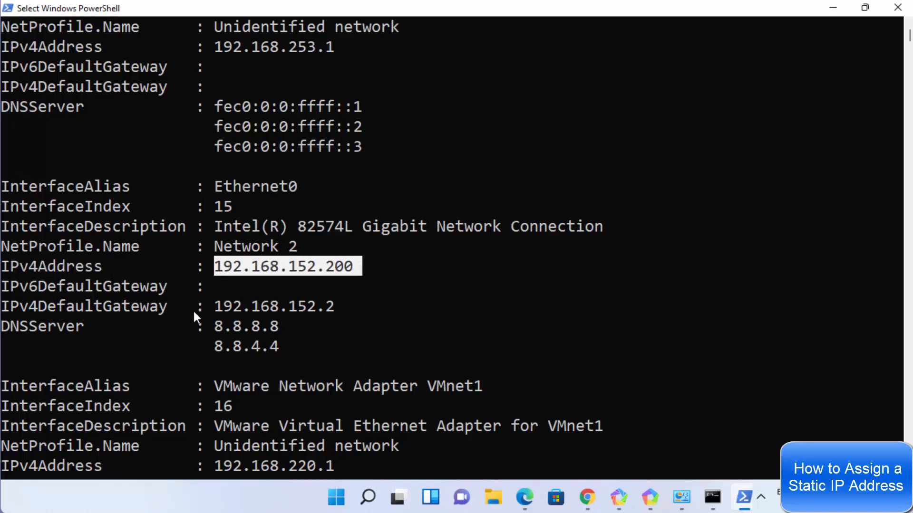
{"action": "left_click_drag", "start_coordinate": [299, 350], "coordinate": [26, 327]}
{"action": "left_click_drag", "start_coordinate": [348, 307], "coordinate": [51, 310]}
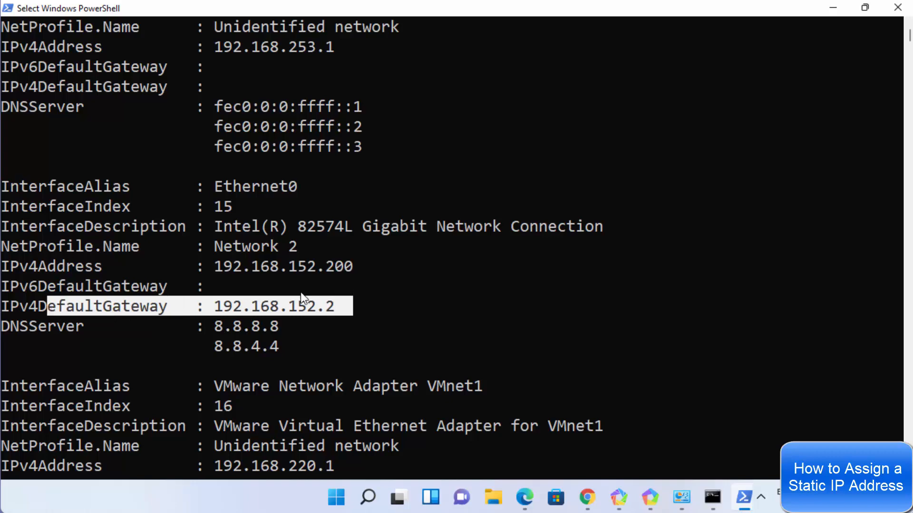
{"action": "scroll", "coordinate": [301, 293], "scroll_direction": "up", "scroll_amount": 2}
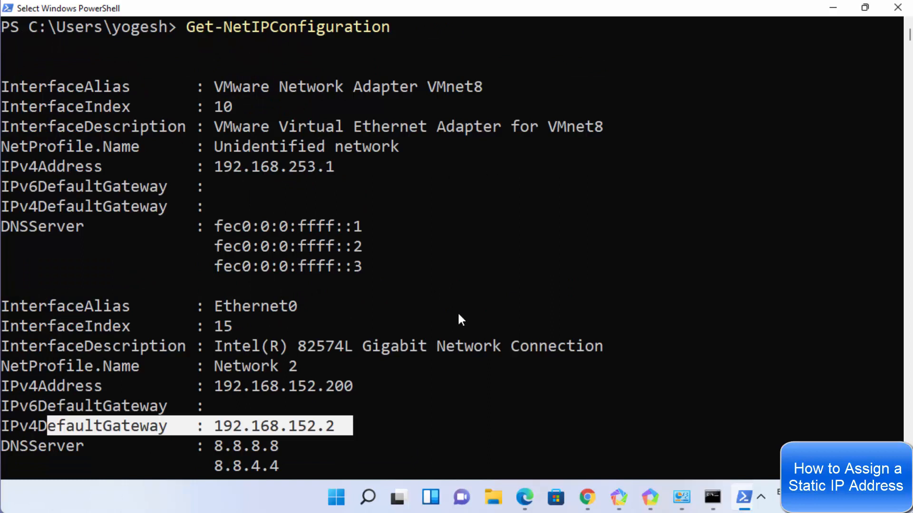
{"action": "left_click", "coordinate": [580, 306]}
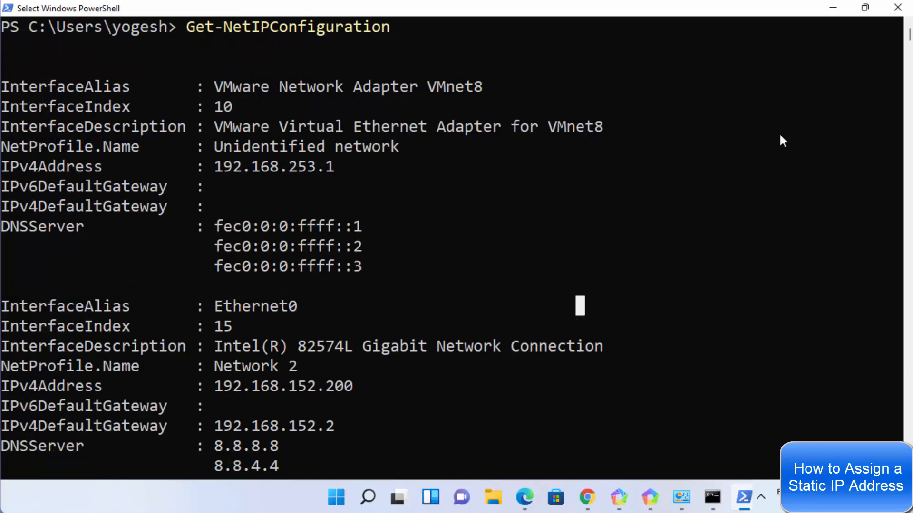
{"action": "left_click", "coordinate": [833, 13]}
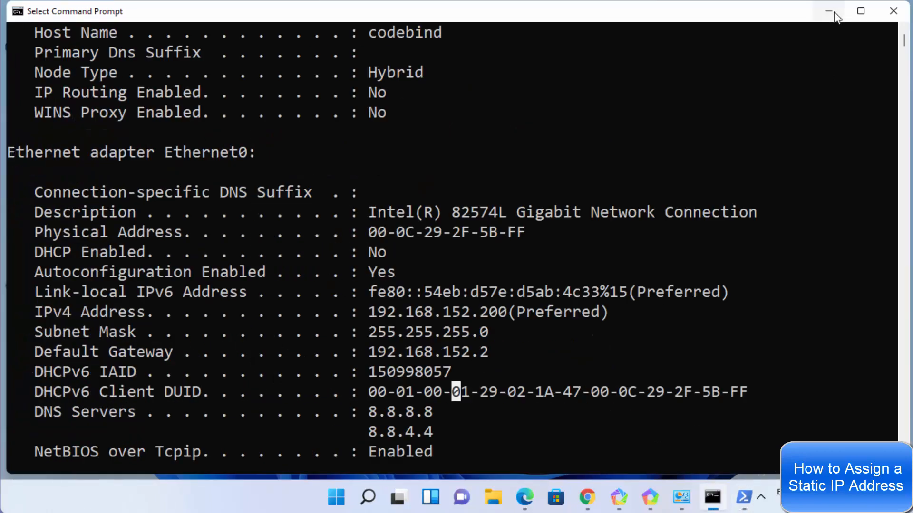